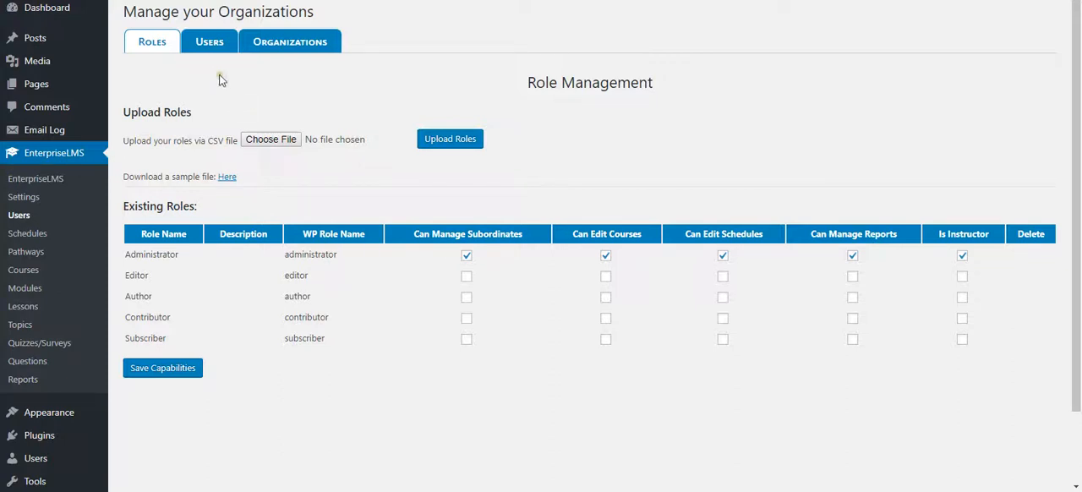
- Review the Roles, Users and Organizations management pages, finishing on Role Management
{"action": "left_click", "coordinate": [148, 47]}
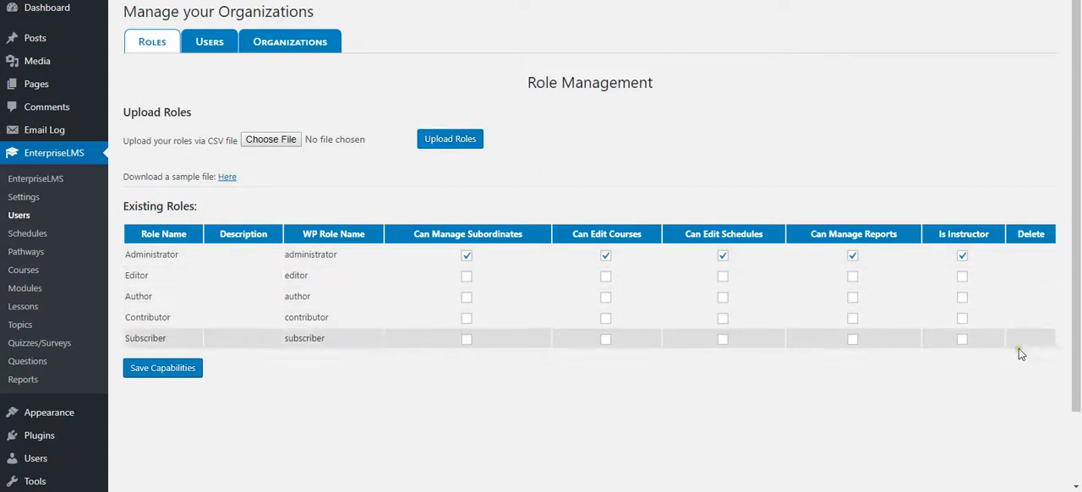
{"action": "left_click", "coordinate": [209, 47]}
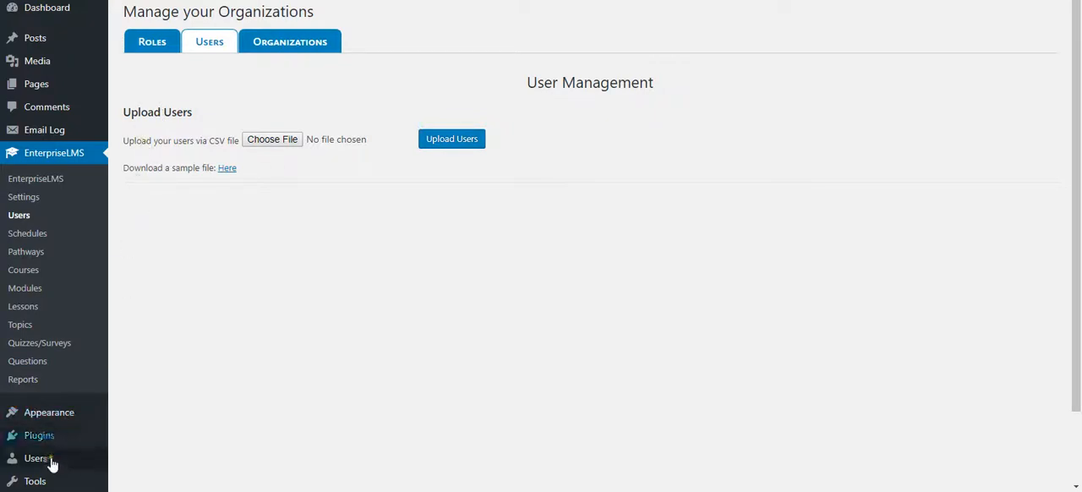
{"action": "mouse_move", "coordinate": [22, 462]}
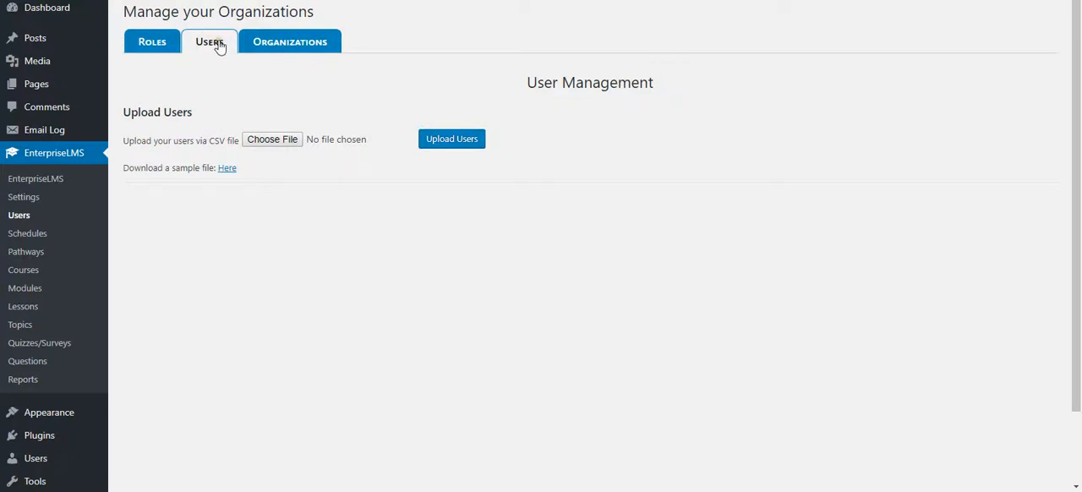
{"action": "left_click", "coordinate": [279, 45]}
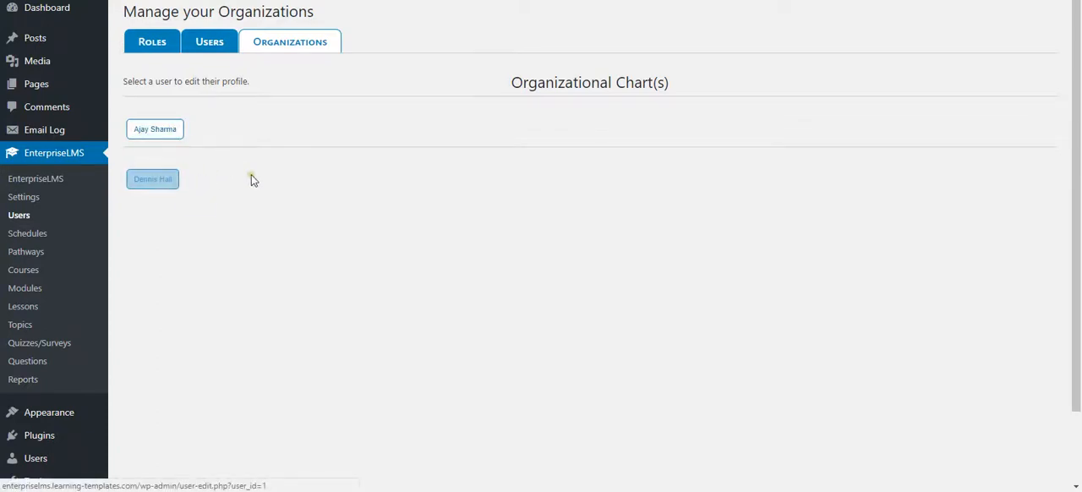
{"action": "left_click", "coordinate": [153, 44]}
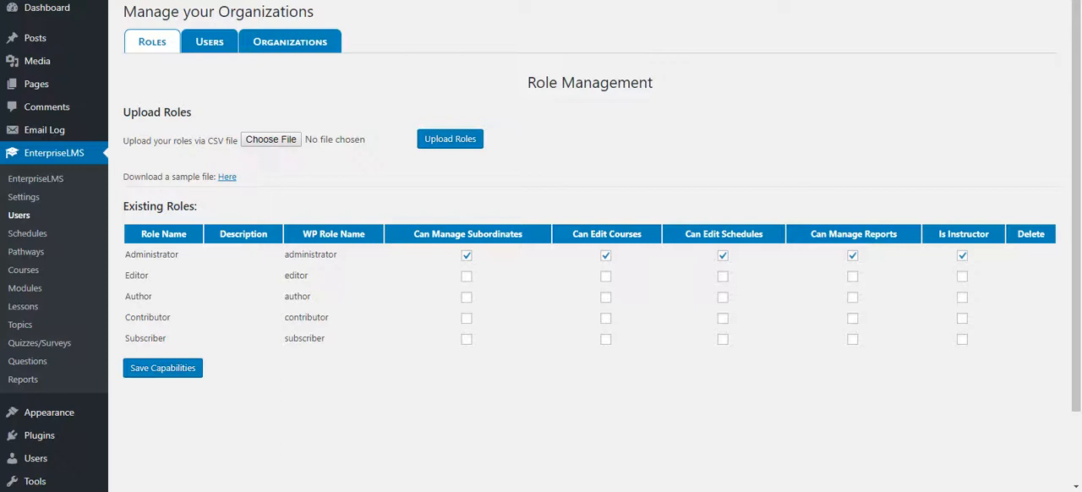
- Look over roles.csv and users.csv in Excel, and locate the sample roles file download back in the browser
{"action": "mouse_move", "coordinate": [930, 489]}
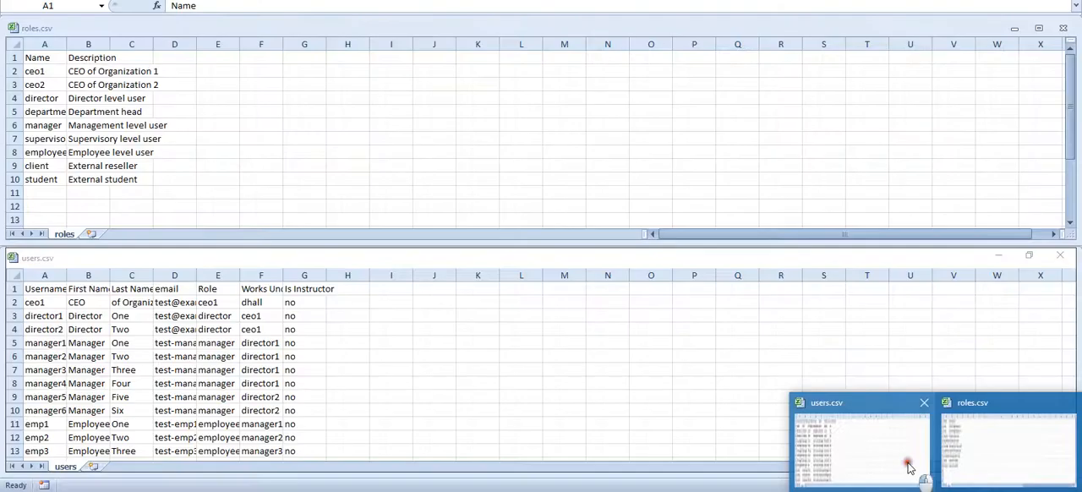
{"action": "left_click", "coordinate": [908, 467]}
{"action": "left_click", "coordinate": [40, 61]}
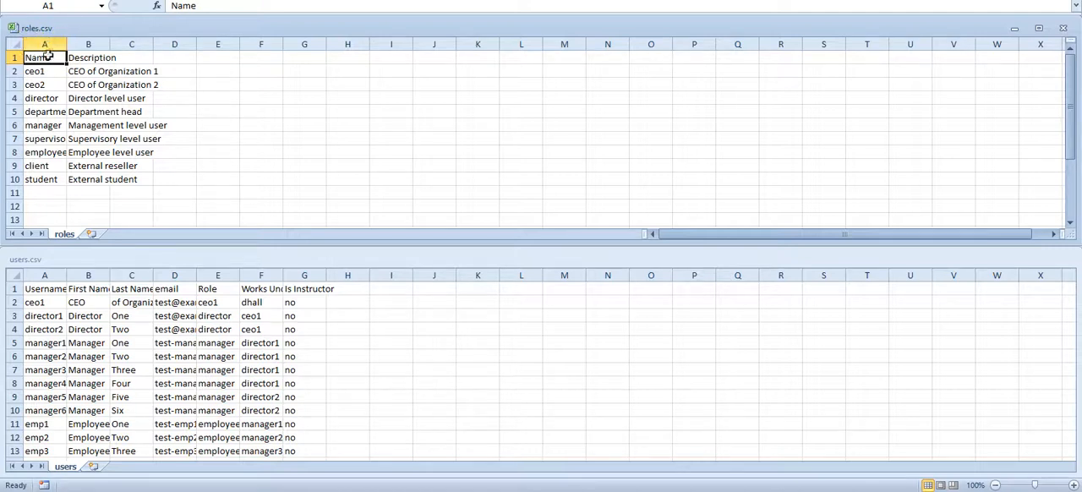
{"action": "left_click", "coordinate": [355, 491]}
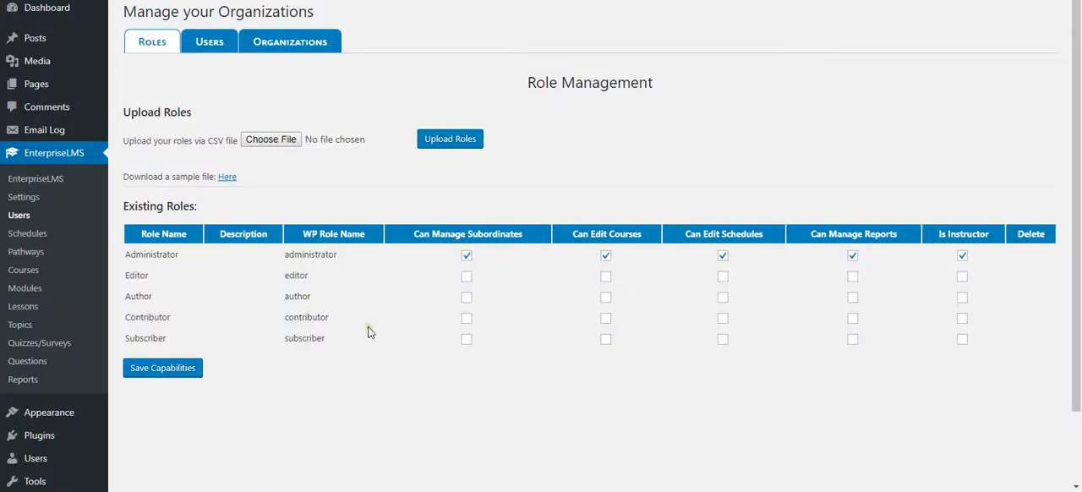
{"action": "left_click_drag", "start_coordinate": [123, 177], "coordinate": [220, 179]}
{"action": "left_click", "coordinate": [257, 177]}
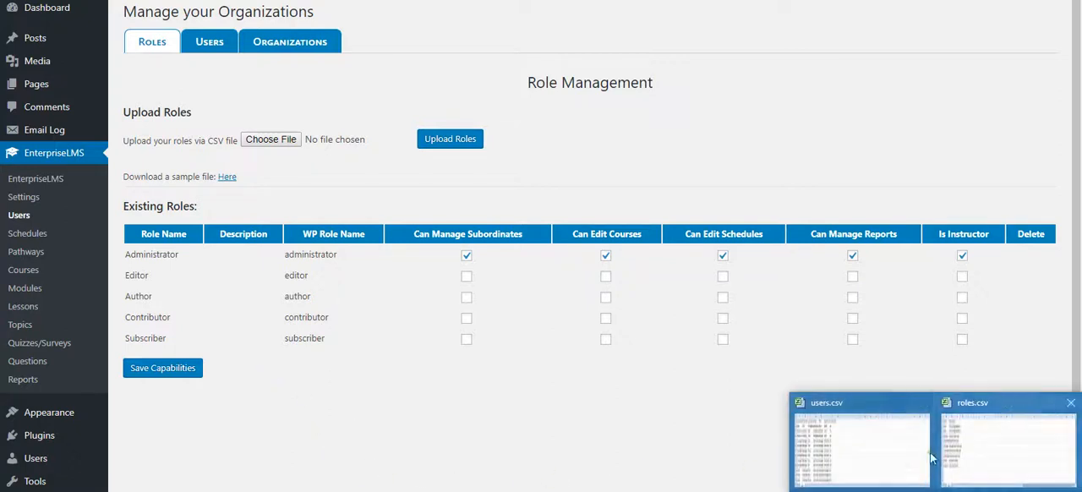
- Switch to roles.csv in Excel and autofit all its columns to their contents
{"action": "left_click", "coordinate": [948, 451]}
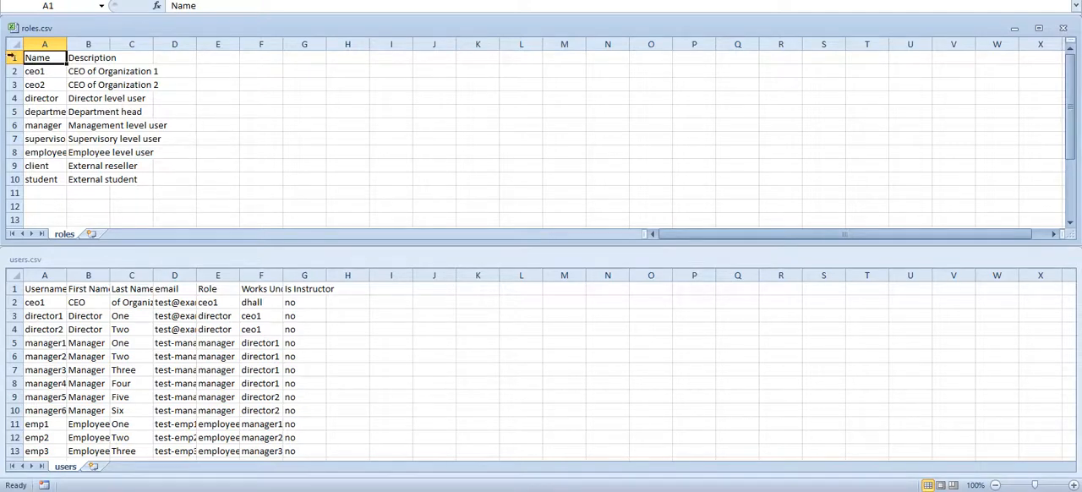
{"action": "left_click", "coordinate": [13, 44]}
{"action": "double_click", "coordinate": [66, 44]}
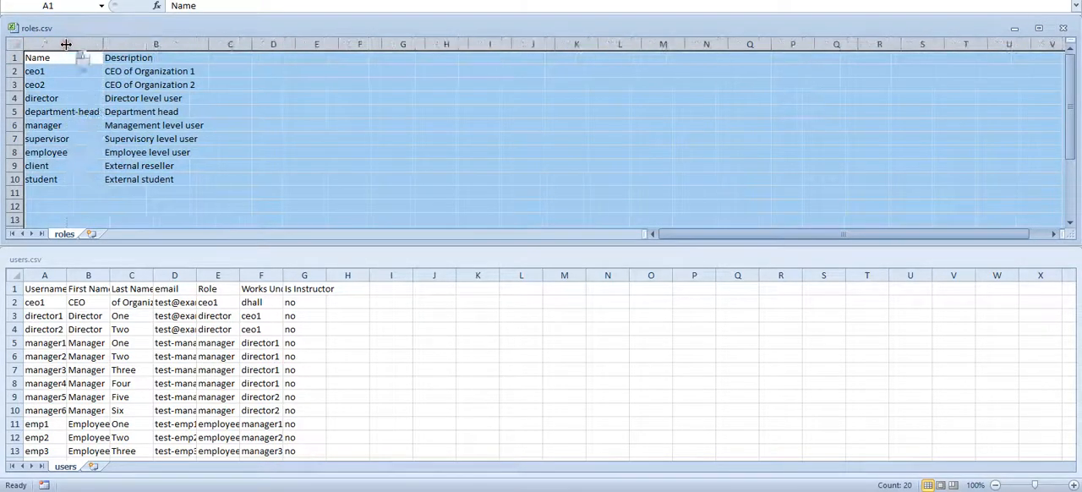
{"action": "left_click", "coordinate": [73, 57]}
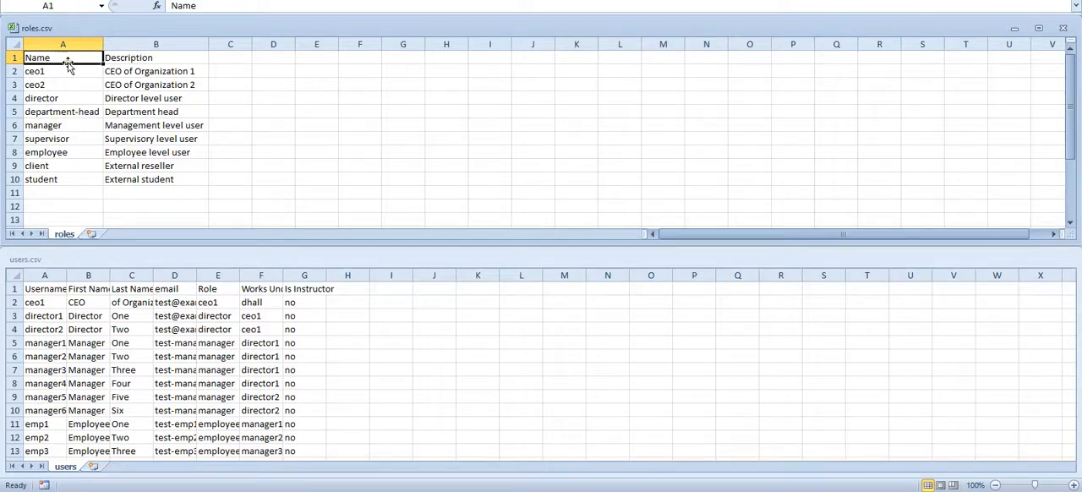
- Autofit all columns of users.csv to their contents
{"action": "left_click", "coordinate": [13, 277]}
{"action": "left_click", "coordinate": [14, 276]}
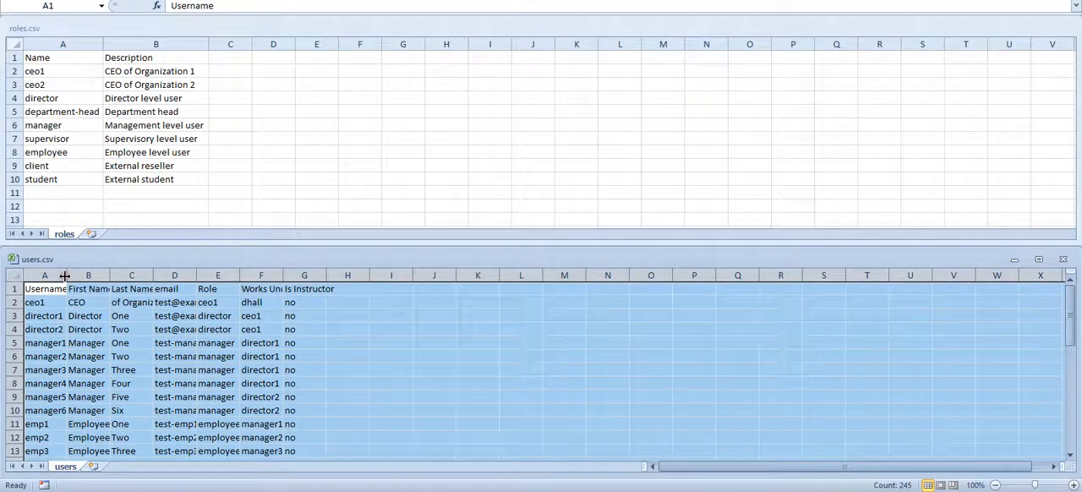
{"action": "double_click", "coordinate": [64, 276]}
{"action": "left_click", "coordinate": [42, 291]}
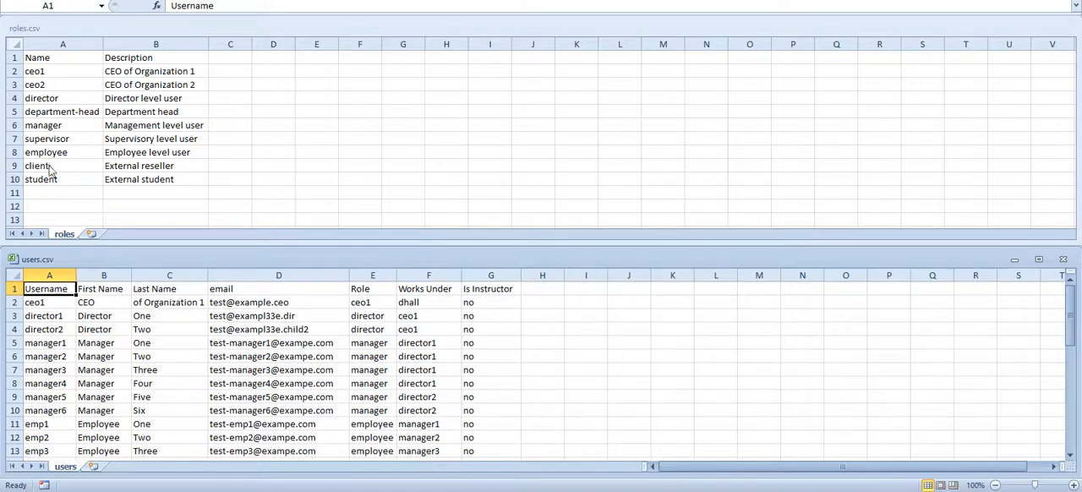
- Compare the ceo1 role in roles.csv with the ceo1 user's row and Role value in users.csv
{"action": "left_click", "coordinate": [49, 76]}
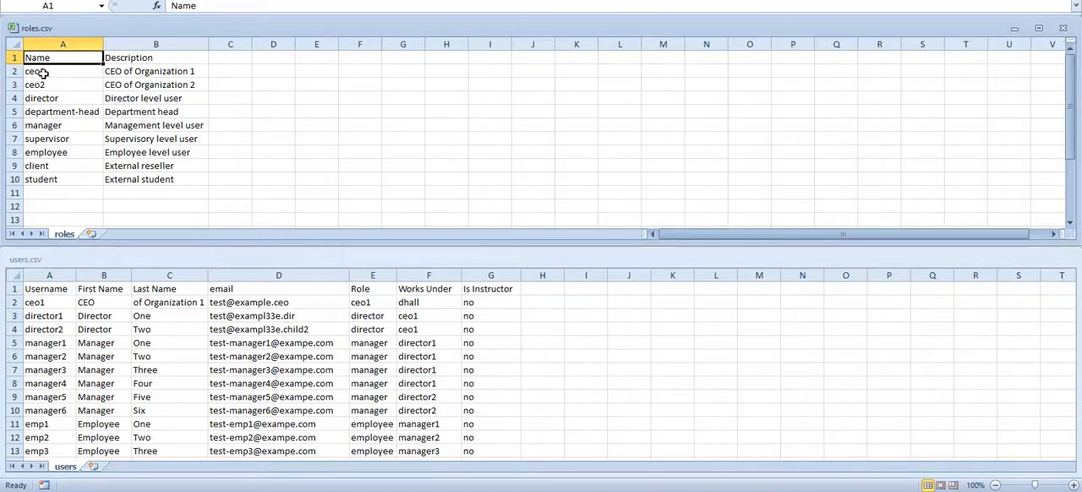
{"action": "left_click", "coordinate": [29, 74]}
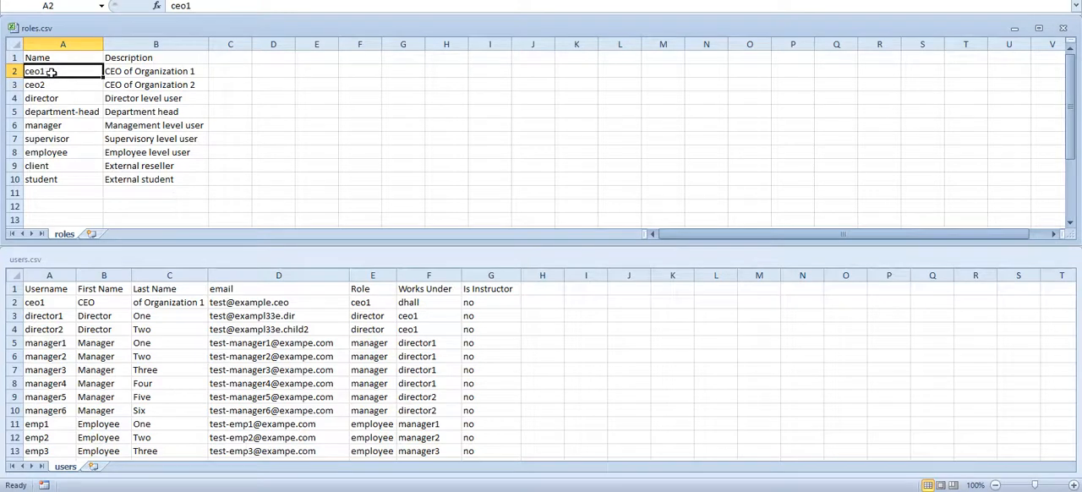
{"action": "left_click", "coordinate": [14, 302]}
{"action": "left_click", "coordinate": [14, 302]}
{"action": "left_click", "coordinate": [362, 305]}
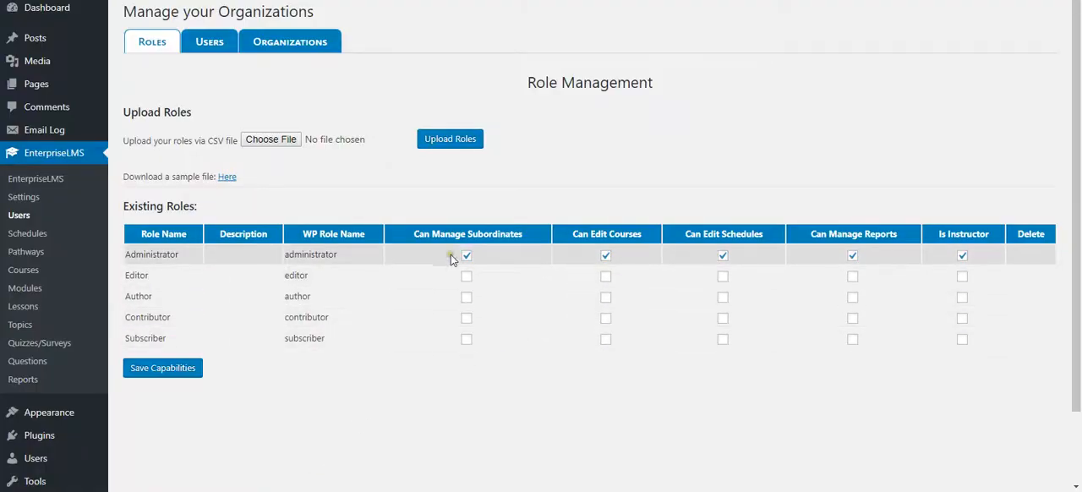
- Switch to Excel and close roles.csv, saving its changes
{"action": "mouse_move", "coordinate": [504, 237]}
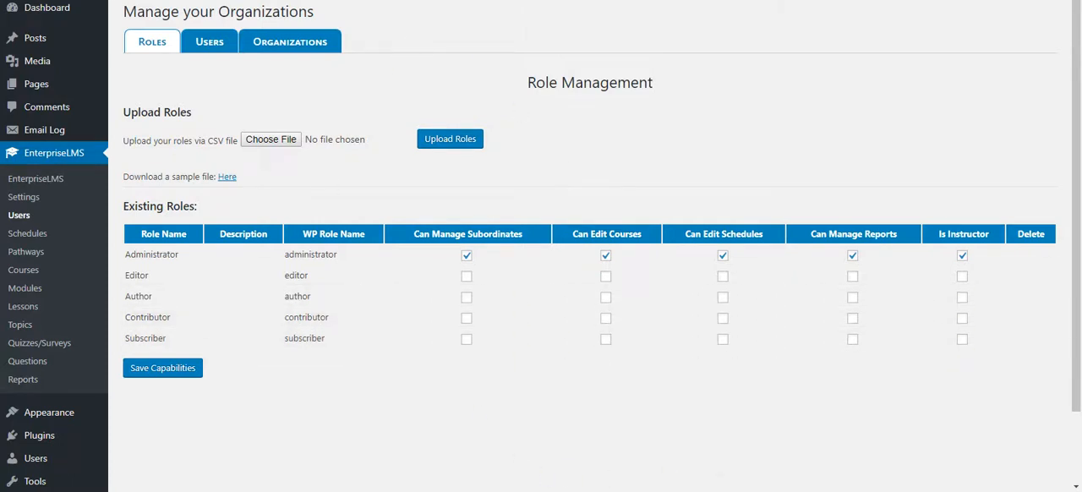
{"action": "mouse_move", "coordinate": [880, 449]}
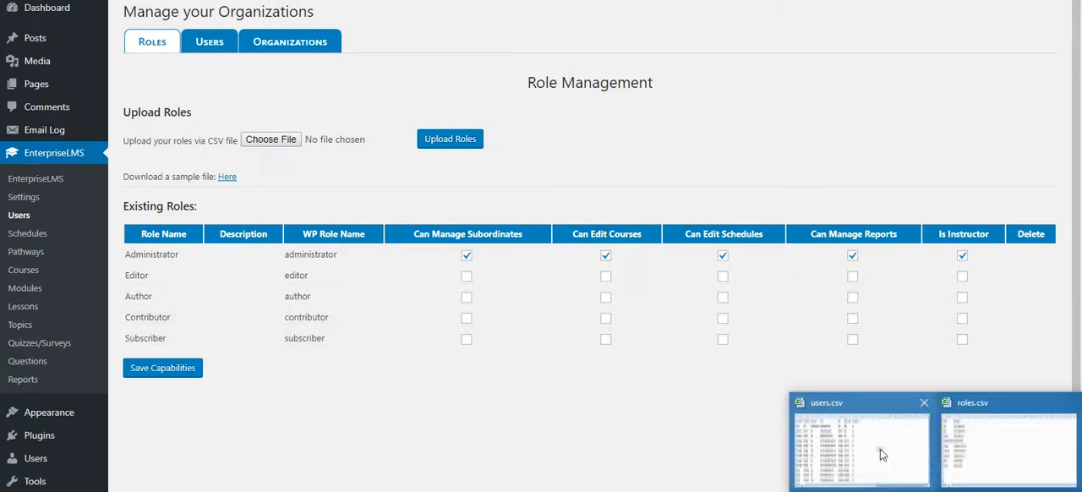
{"action": "left_click", "coordinate": [949, 456]}
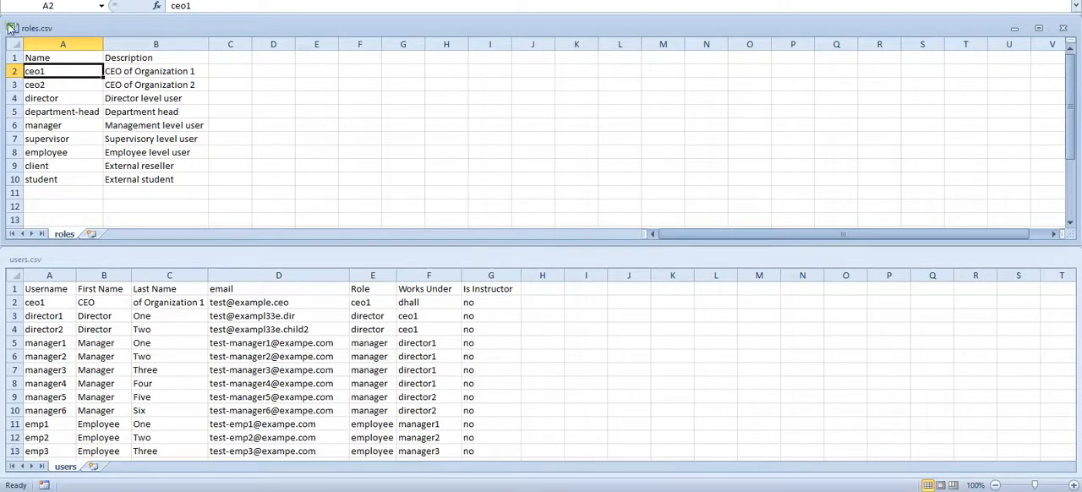
{"action": "left_click", "coordinate": [1063, 28]}
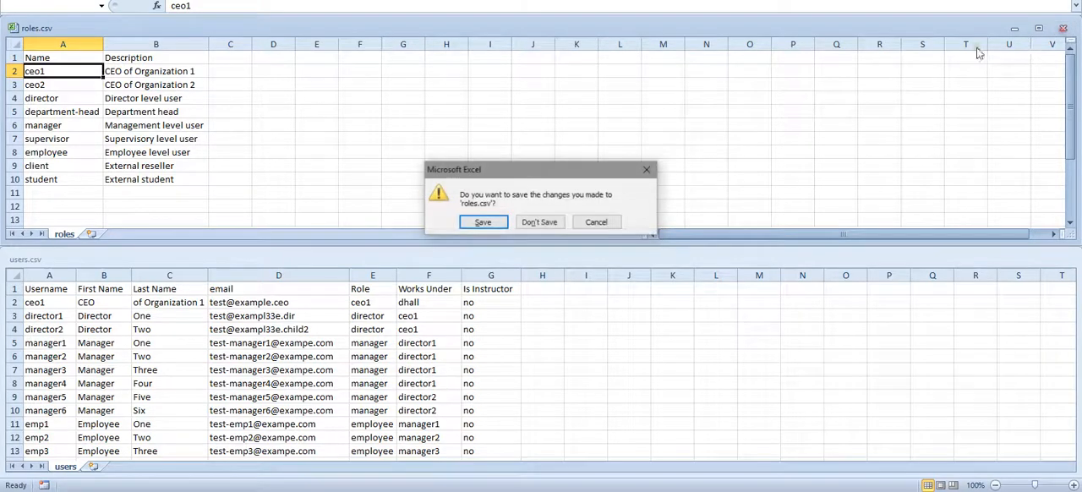
{"action": "left_click", "coordinate": [478, 223]}
{"action": "left_click", "coordinate": [485, 251]}
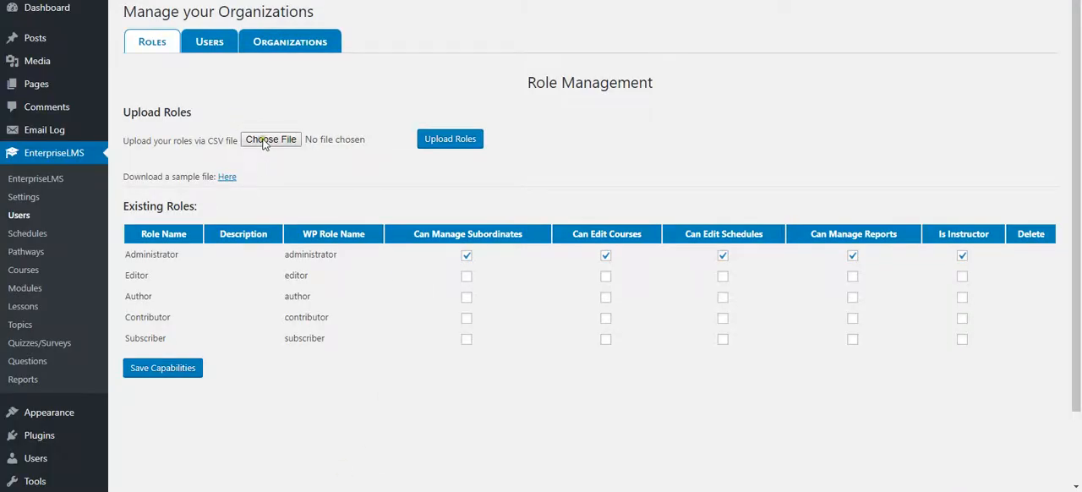
- Upload roles.csv from the Desktop in the browser's Role Management page
{"action": "left_click", "coordinate": [270, 140]}
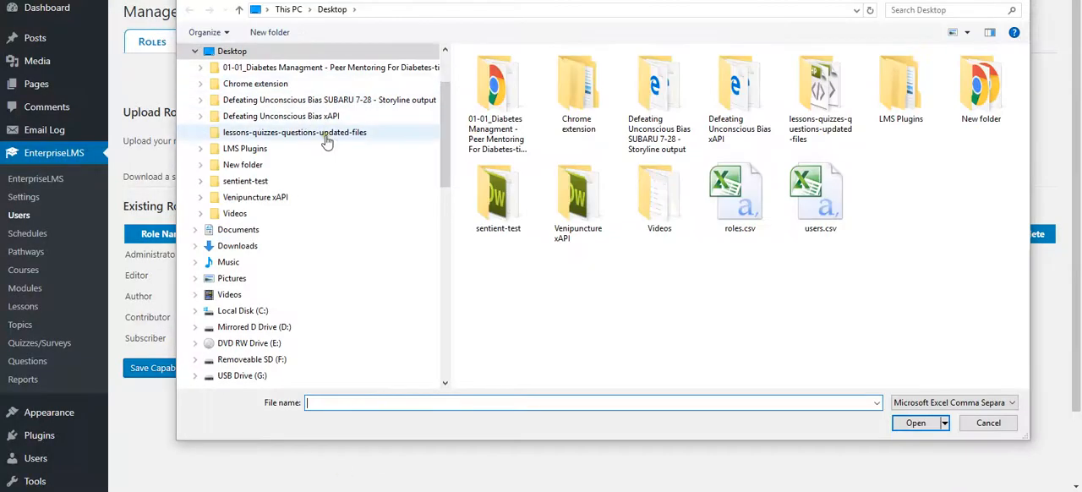
{"action": "double_click", "coordinate": [737, 195]}
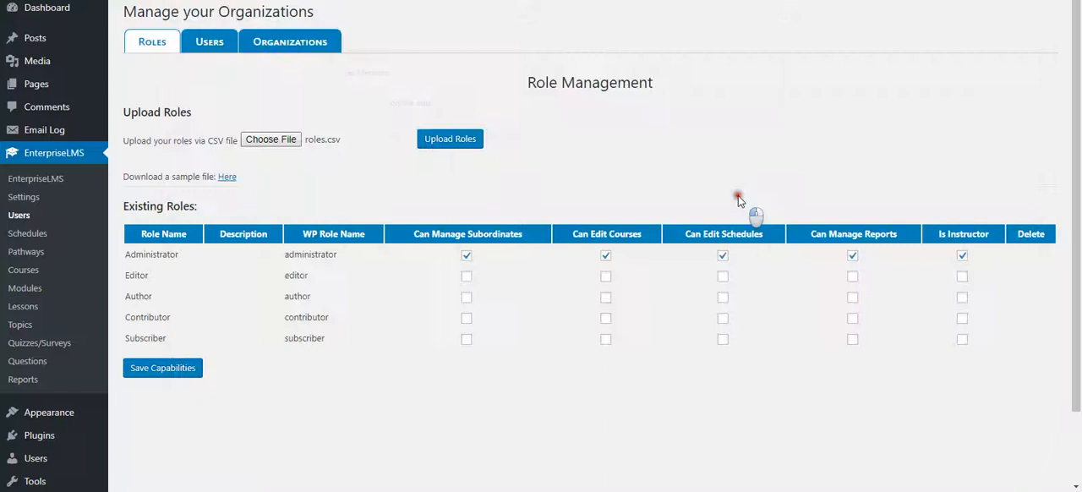
{"action": "left_click", "coordinate": [457, 145]}
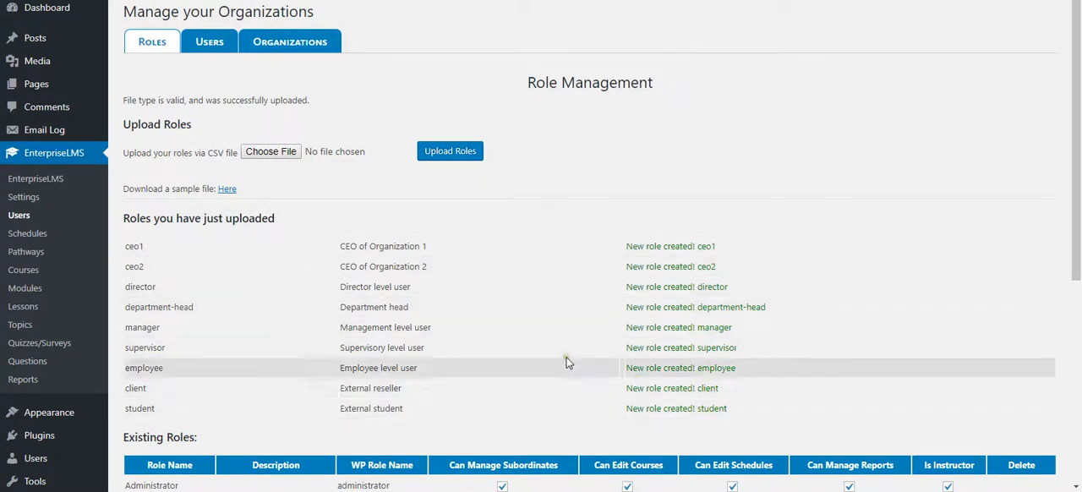
- Clear the Can Manage Subordinates capability for the student role under Existing Roles
{"action": "scroll", "coordinate": [563, 343], "scroll_direction": "down", "scroll_amount": 4}
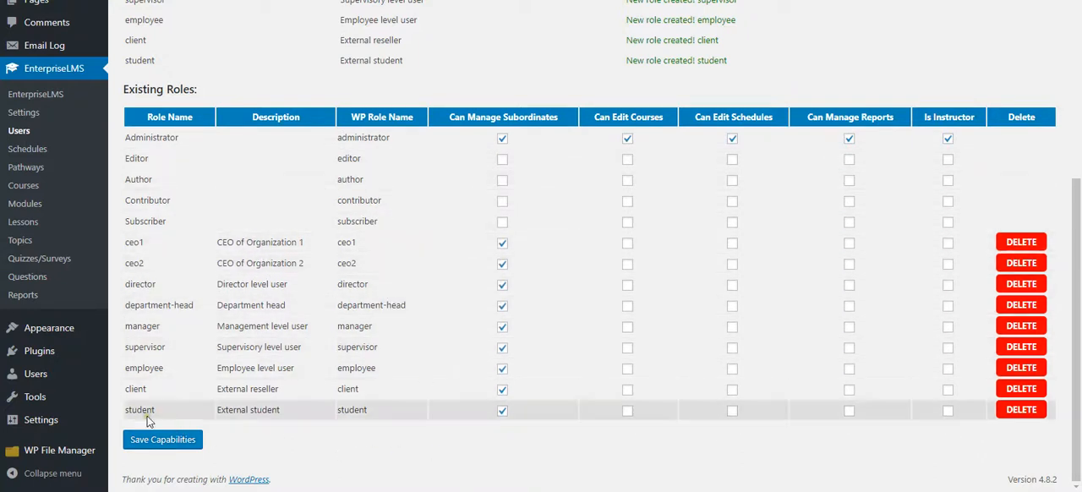
{"action": "left_click", "coordinate": [503, 411]}
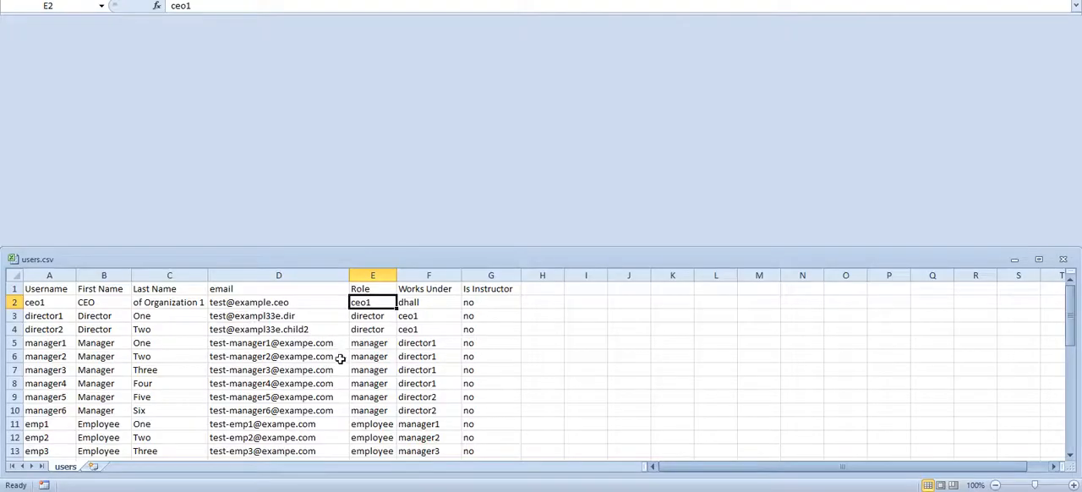
- Maximize users.csv in Excel and examine the Username, Role and Works Under values for client1 and student1
{"action": "scroll", "coordinate": [375, 373], "scroll_direction": "down", "scroll_amount": 4}
{"action": "left_click", "coordinate": [1040, 256]}
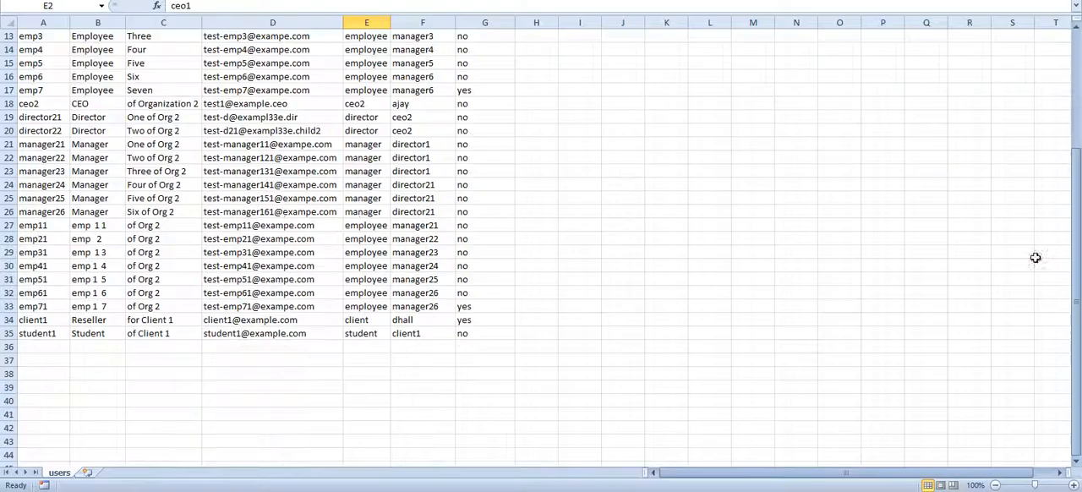
{"action": "left_click", "coordinate": [31, 320]}
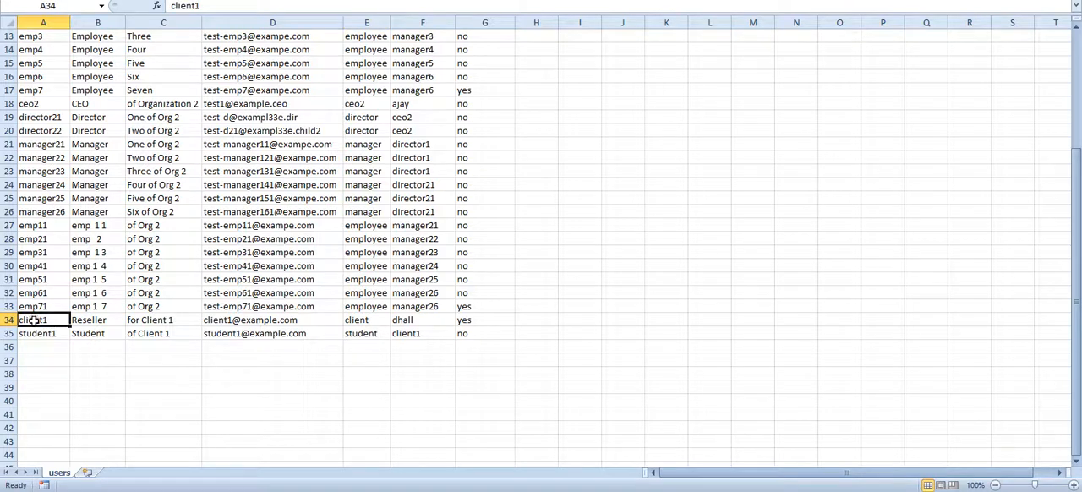
{"action": "left_click", "coordinate": [362, 320]}
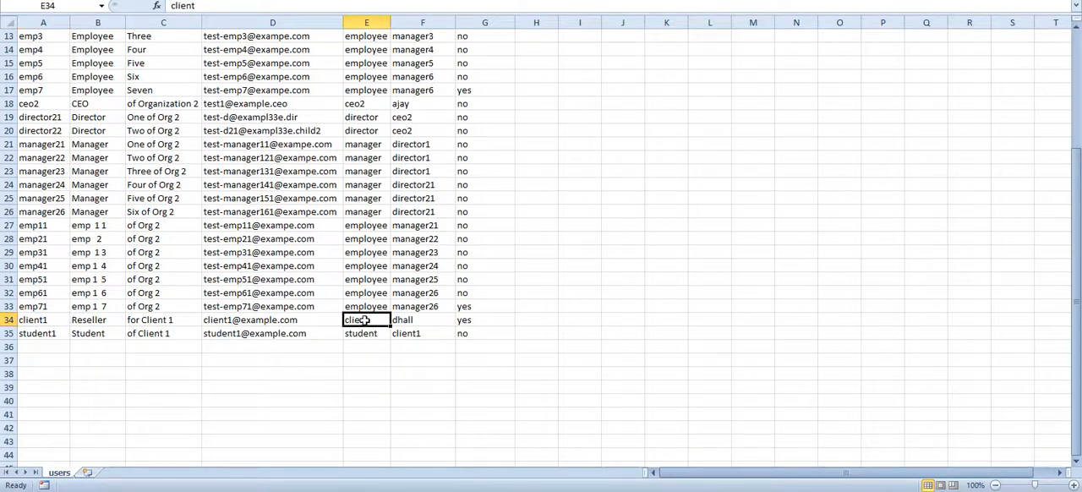
{"action": "left_click", "coordinate": [407, 320]}
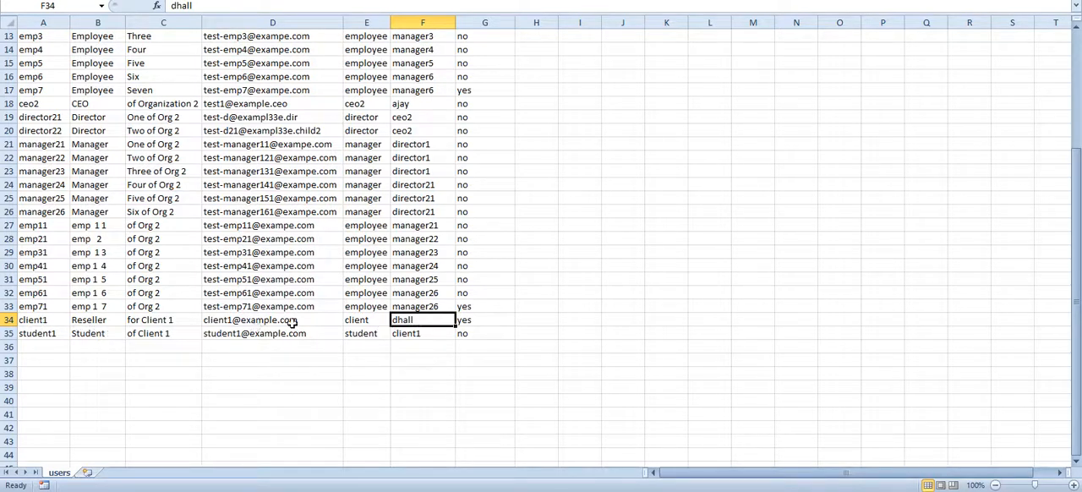
{"action": "left_click", "coordinate": [359, 321]}
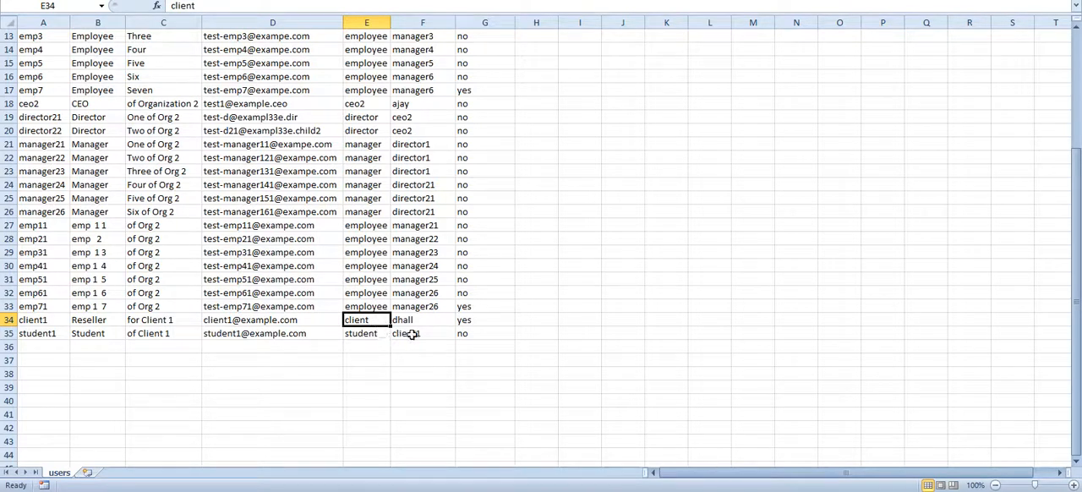
{"action": "left_click", "coordinate": [47, 323]}
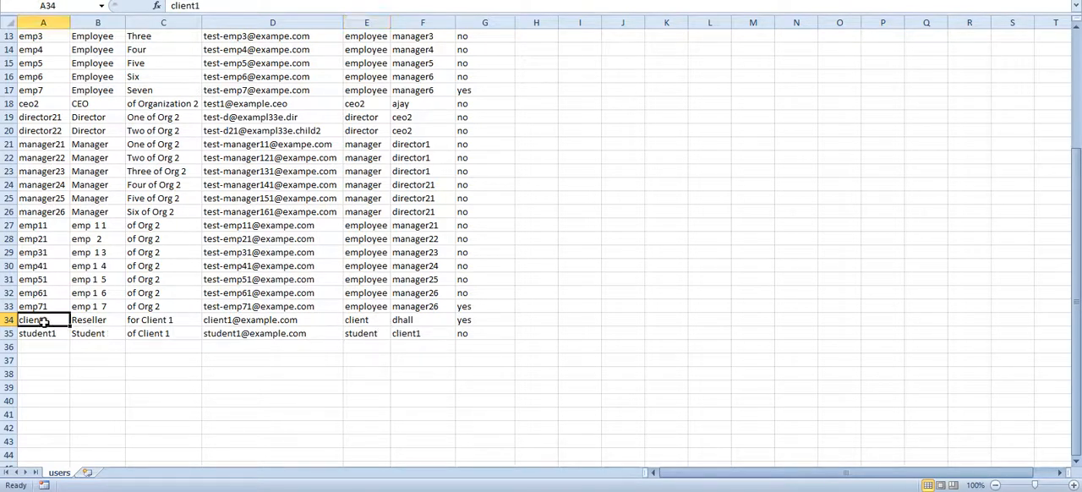
{"action": "left_click", "coordinate": [414, 338]}
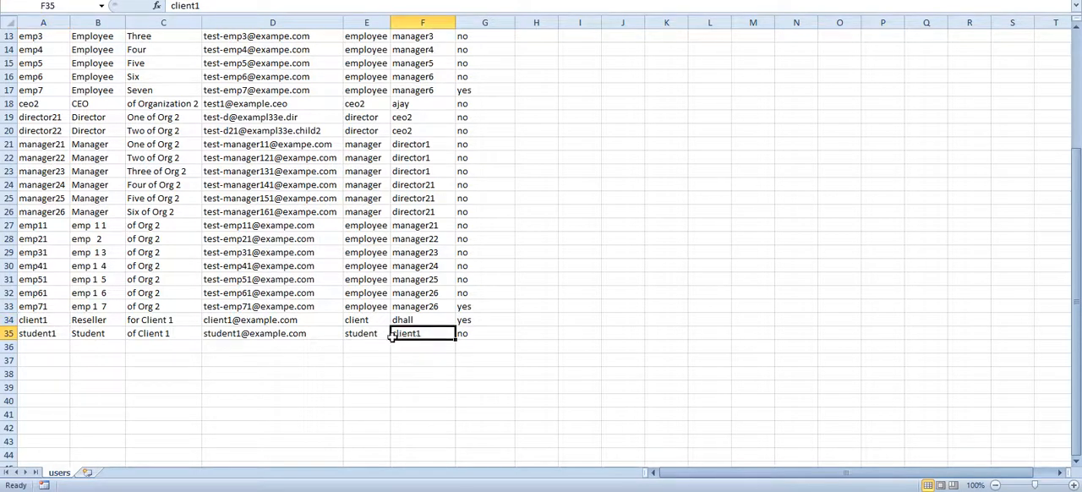
{"action": "left_click", "coordinate": [45, 336]}
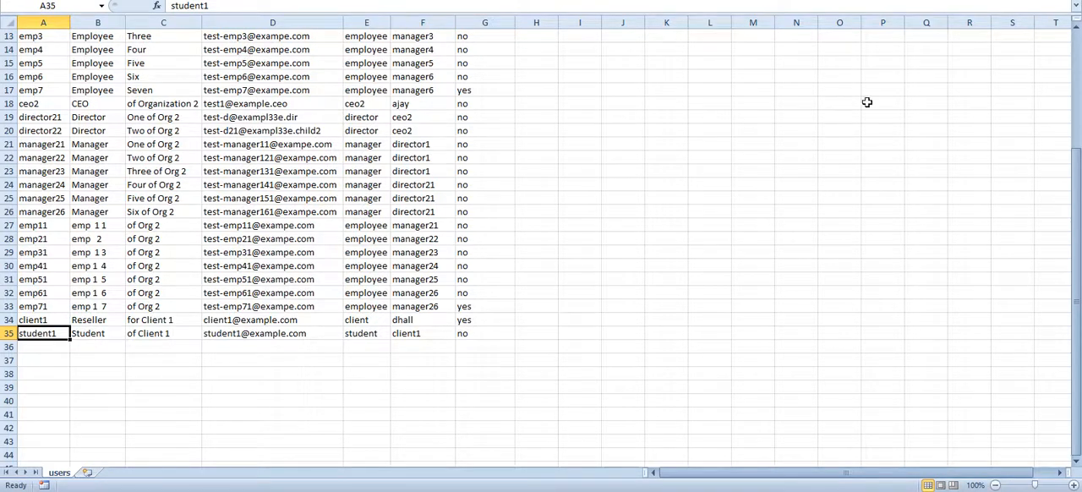
- Close users.csv, saving its changes to the Desktop under the same name and keeping the CSV (Comma delimited) format
{"action": "key", "text": "ctrl+w"}
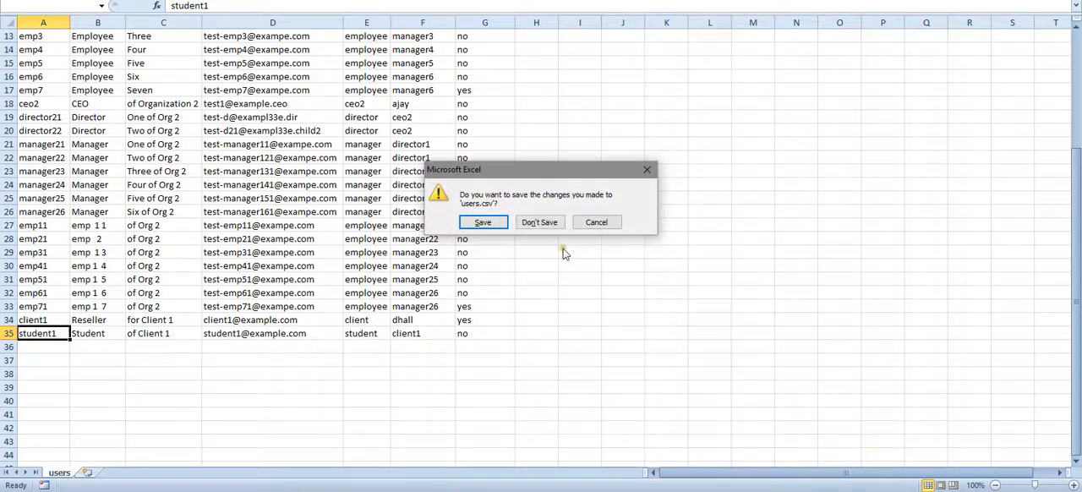
{"action": "left_click", "coordinate": [483, 223]}
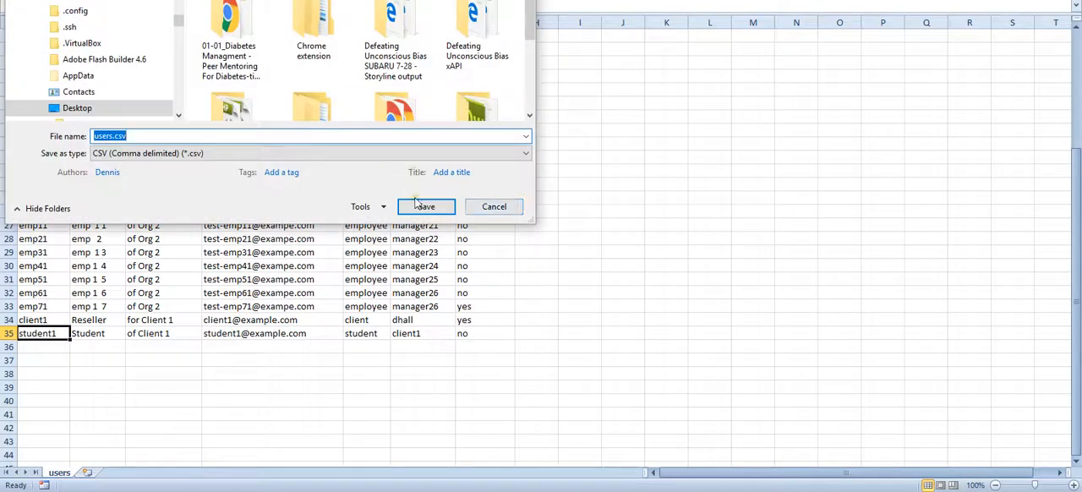
{"action": "left_click", "coordinate": [430, 206]}
{"action": "left_click", "coordinate": [580, 209]}
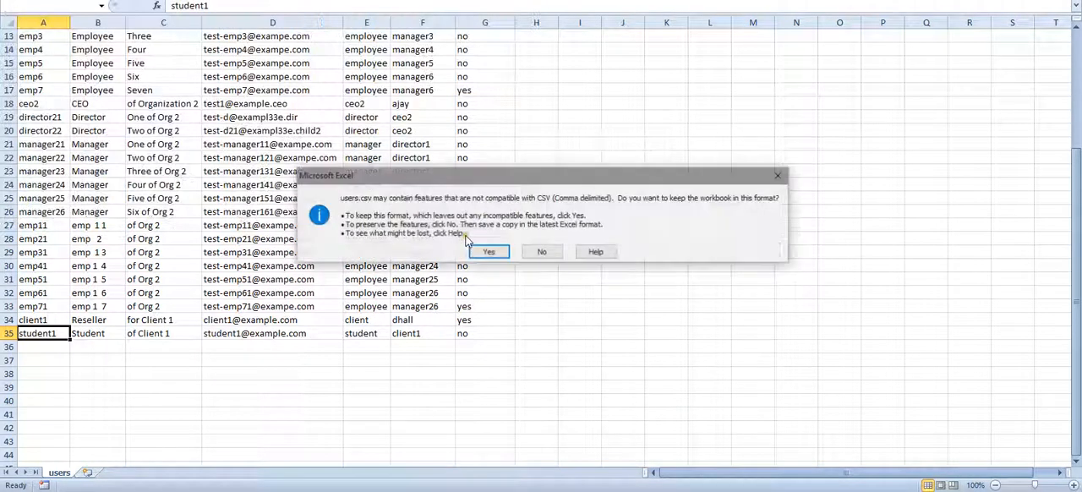
{"action": "left_click", "coordinate": [493, 251]}
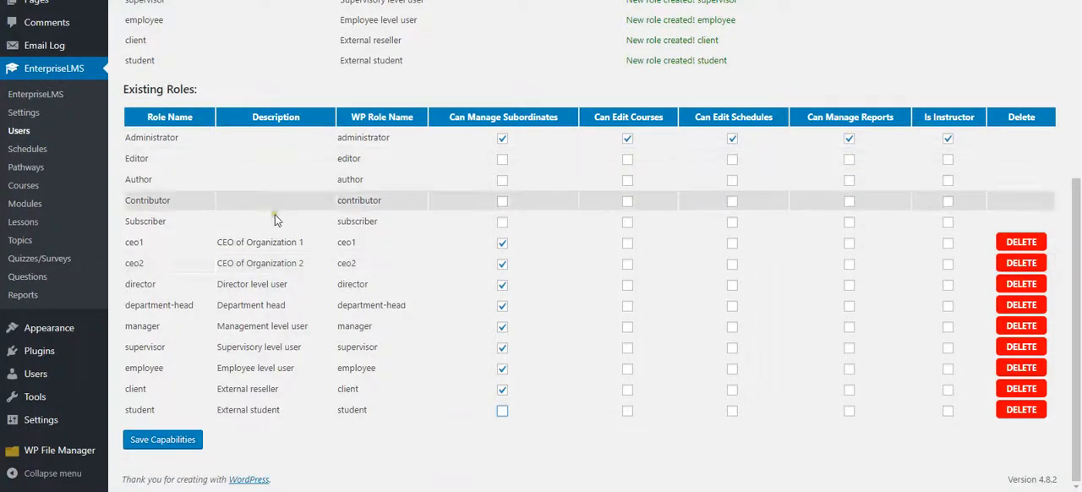
- Switch to the browser and upload users.csv from the Desktop on the User Management page
{"action": "scroll", "coordinate": [285, 240], "scroll_direction": "up", "scroll_amount": 3}
{"action": "scroll", "coordinate": [288, 229], "scroll_direction": "up", "scroll_amount": 1}
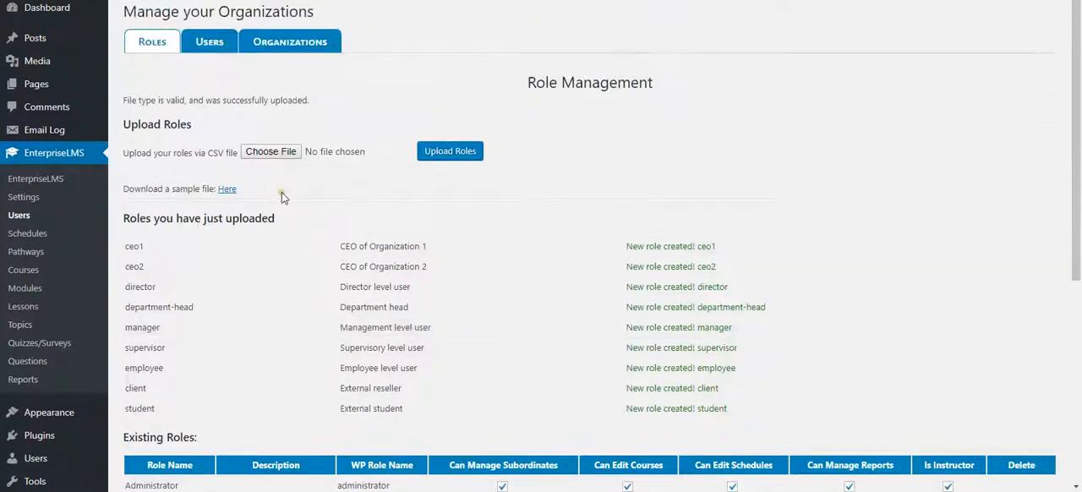
{"action": "left_click", "coordinate": [211, 44]}
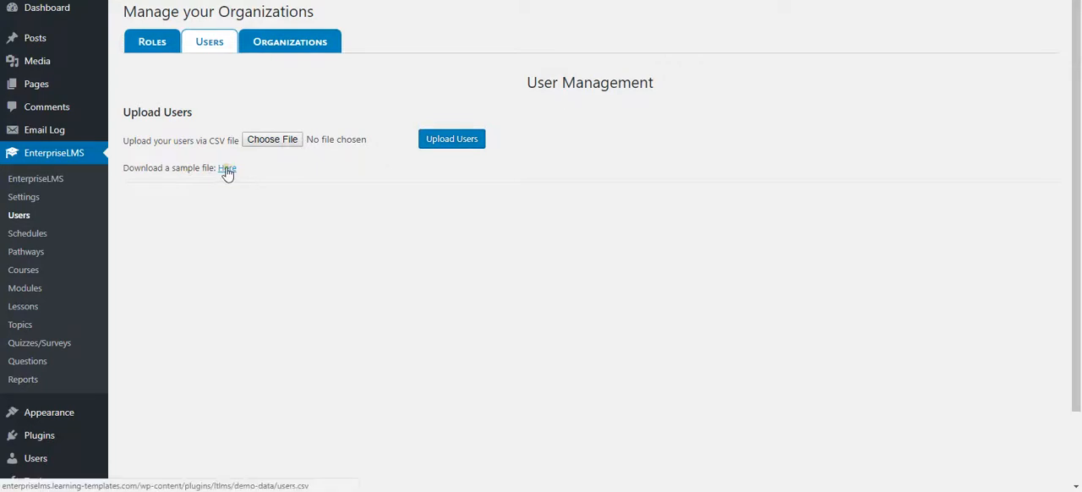
{"action": "left_click", "coordinate": [119, 168]}
{"action": "left_click_drag", "start_coordinate": [119, 168], "coordinate": [221, 168]}
{"action": "left_click", "coordinate": [262, 168]}
{"action": "left_click", "coordinate": [274, 139]}
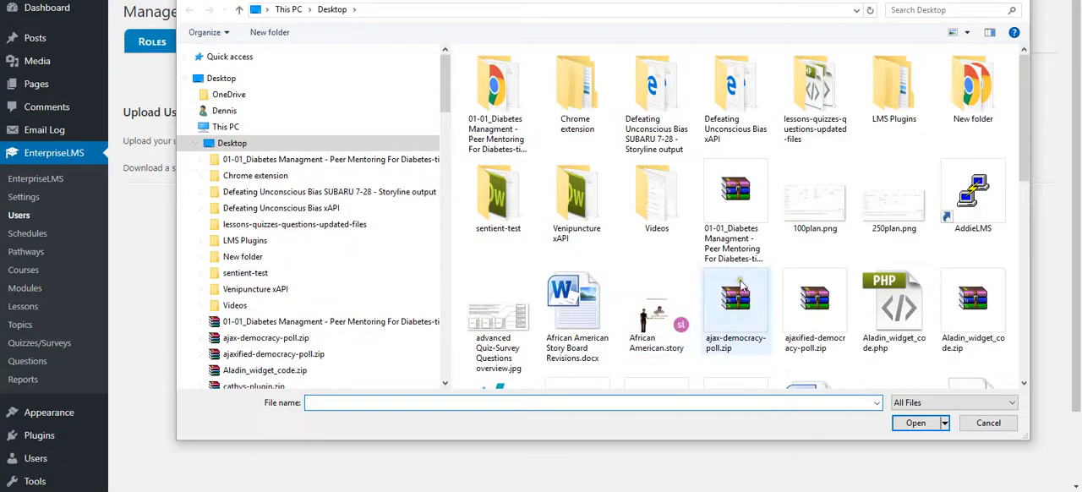
{"action": "scroll", "coordinate": [739, 286], "scroll_direction": "down", "scroll_amount": 5}
{"action": "scroll", "coordinate": [737, 320], "scroll_direction": "down", "scroll_amount": 1}
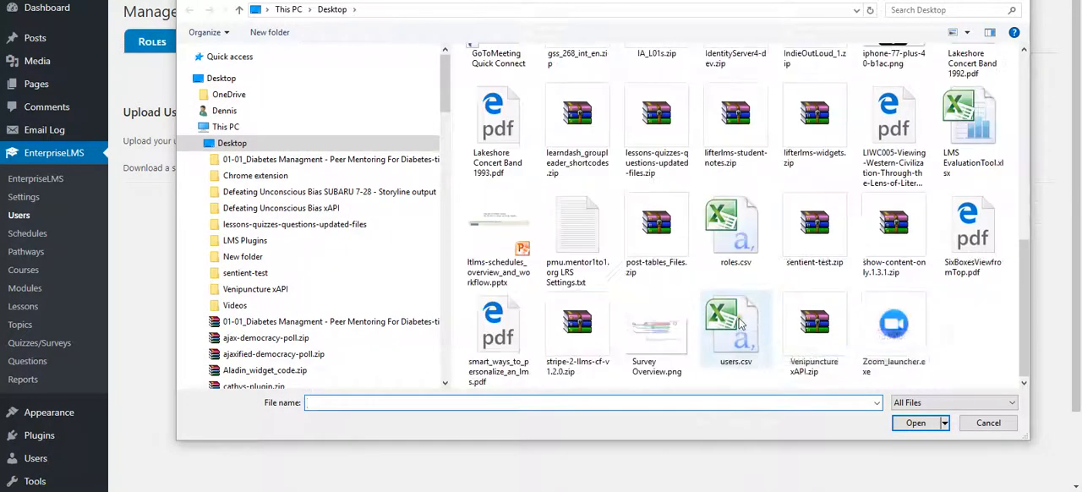
{"action": "double_click", "coordinate": [736, 320]}
{"action": "left_click", "coordinate": [448, 140]}
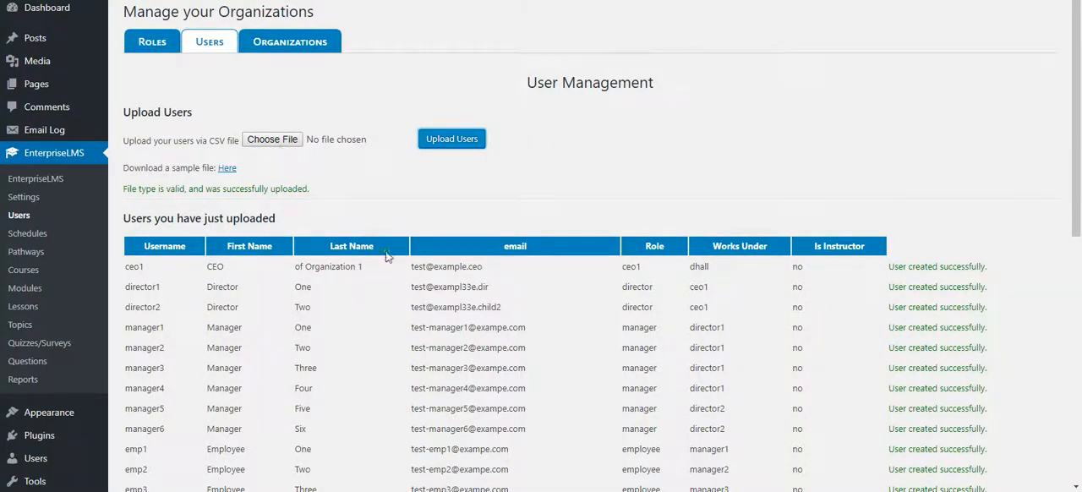
- Check the creation status of every just-uploaded user, from ceo1 through student1
{"action": "scroll", "coordinate": [394, 258], "scroll_direction": "down", "scroll_amount": 3}
{"action": "scroll", "coordinate": [824, 113], "scroll_direction": "up", "scroll_amount": 2}
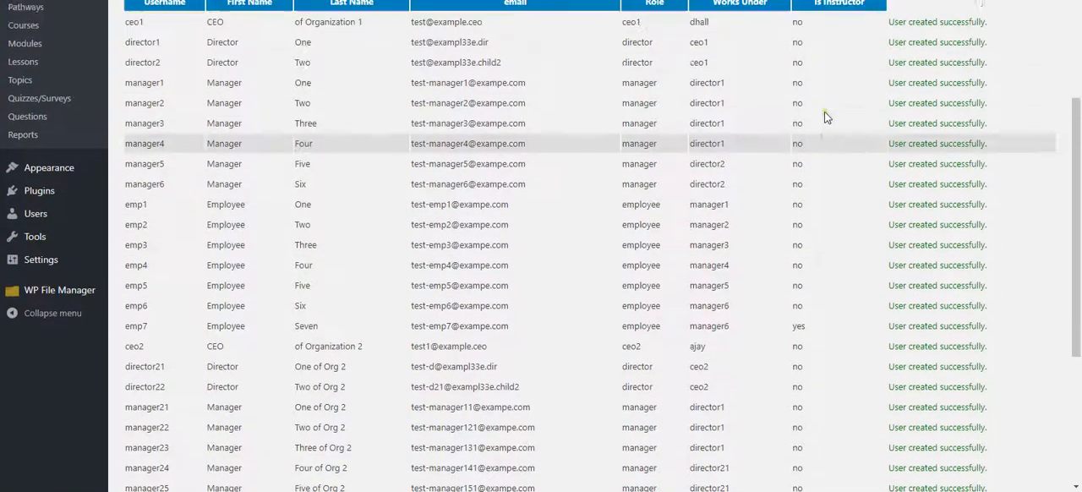
{"action": "scroll", "coordinate": [902, 183], "scroll_direction": "down", "scroll_amount": 4}
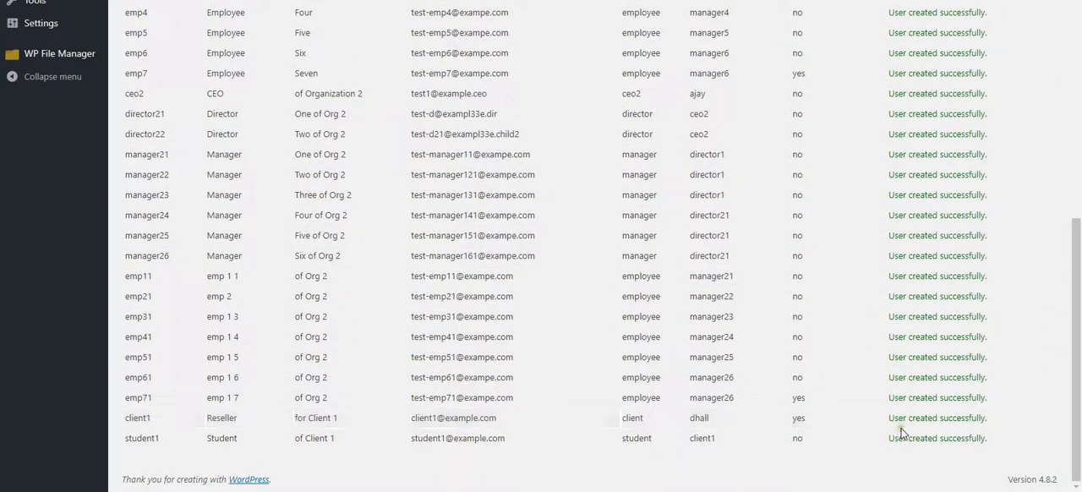
{"action": "scroll", "coordinate": [894, 427], "scroll_direction": "up", "scroll_amount": 4}
{"action": "scroll", "coordinate": [889, 413], "scroll_direction": "up", "scroll_amount": 2}
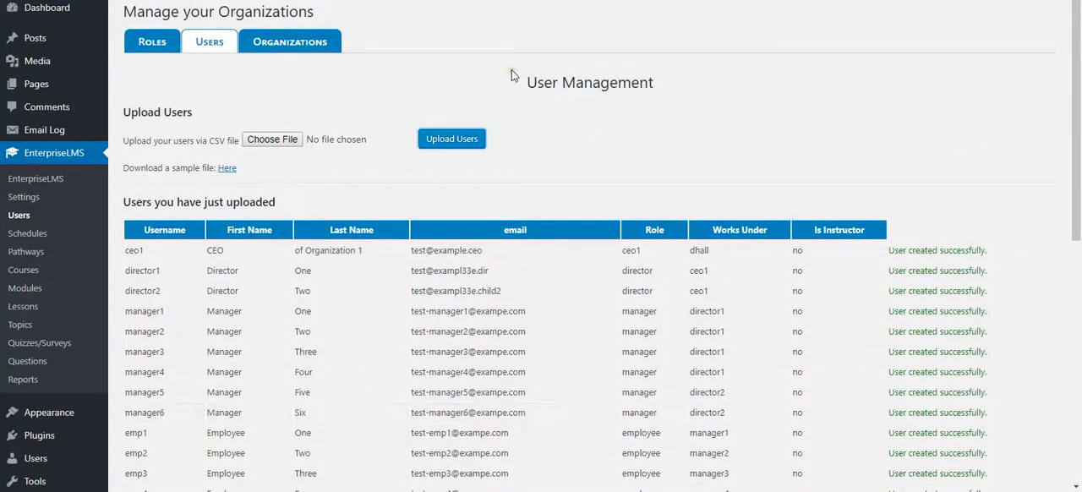
- Open the organizational charts and examine the reporting hierarchies of both organizations
{"action": "left_click", "coordinate": [290, 44]}
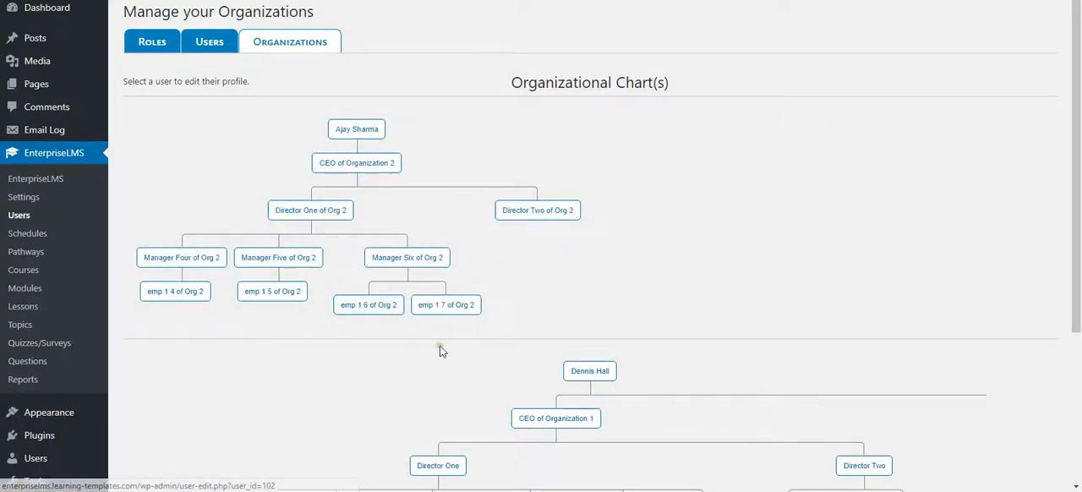
{"action": "scroll", "coordinate": [516, 296], "scroll_direction": "down", "scroll_amount": 1}
{"action": "scroll", "coordinate": [515, 292], "scroll_direction": "down", "scroll_amount": 3}
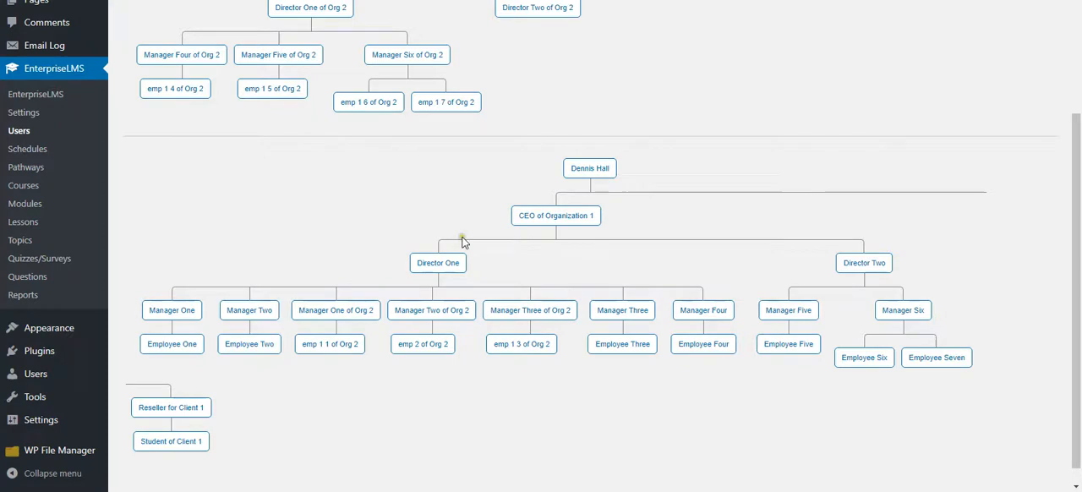
{"action": "scroll", "coordinate": [356, 255], "scroll_direction": "down", "scroll_amount": 1}
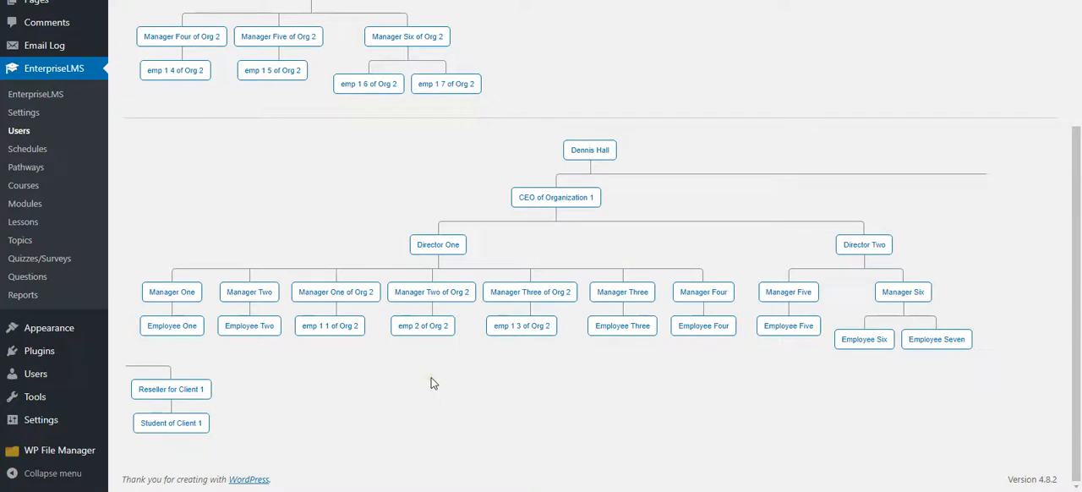
{"action": "scroll", "coordinate": [427, 379], "scroll_direction": "up", "scroll_amount": 3}
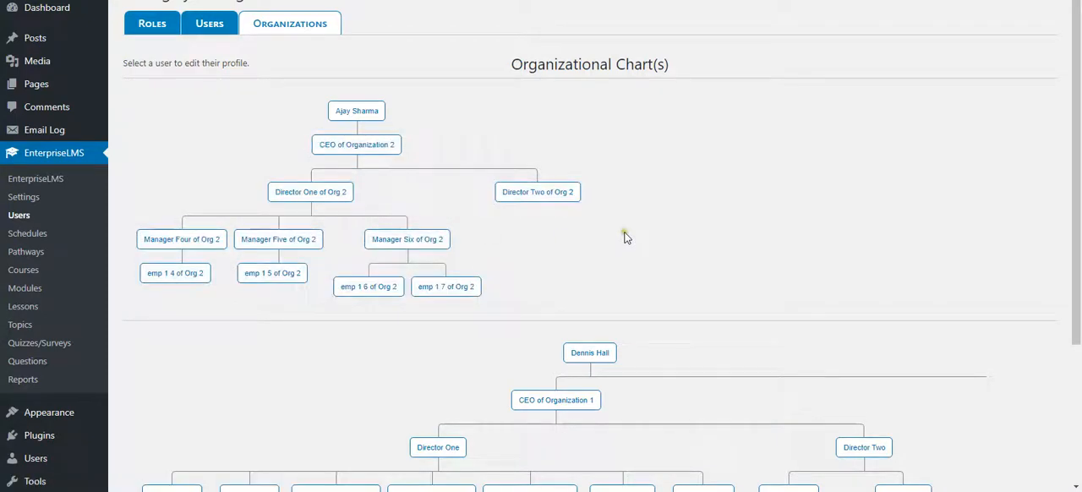
{"action": "scroll", "coordinate": [637, 230], "scroll_direction": "down", "scroll_amount": 3}
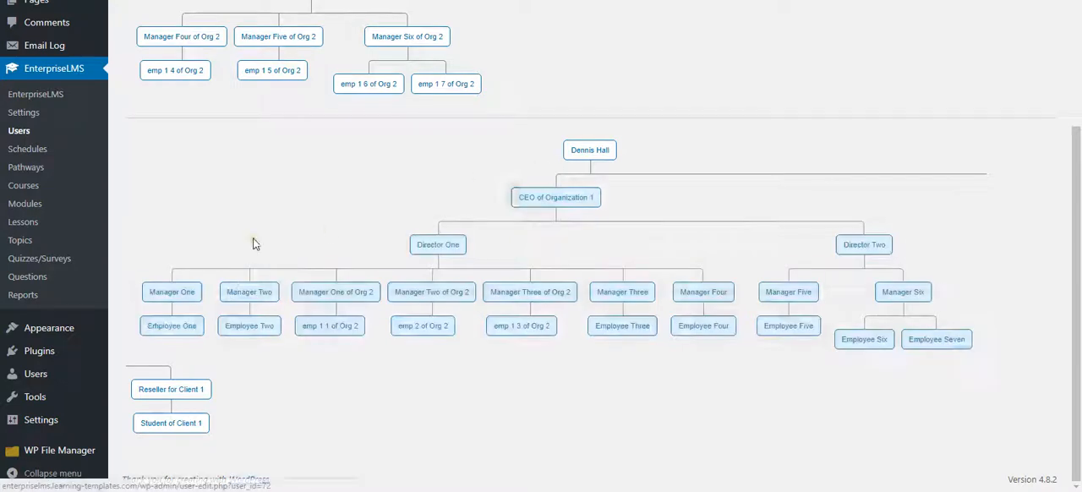
- Open the user profile of CEO of Organization 1 from its organizational chart and look through its settings
{"action": "left_click", "coordinate": [552, 200]}
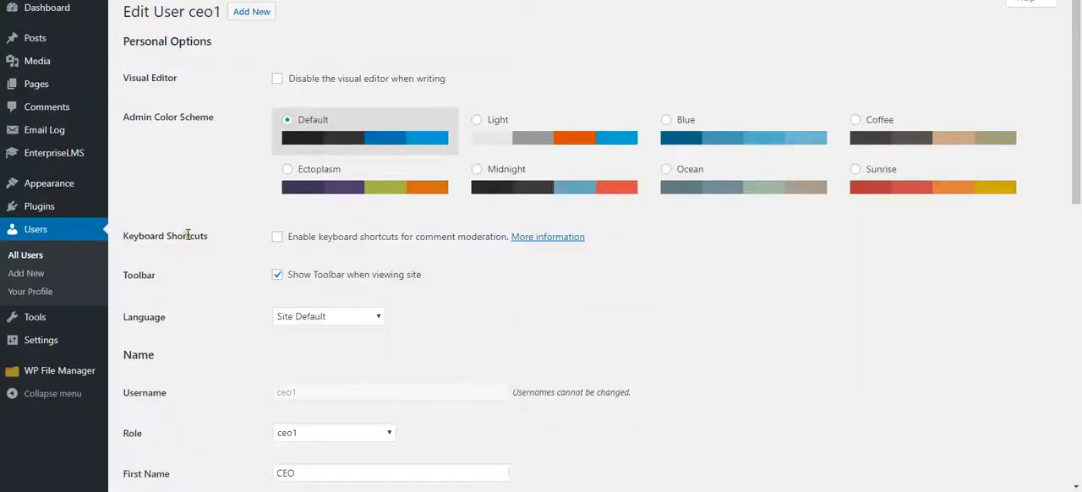
{"action": "scroll", "coordinate": [211, 237], "scroll_direction": "down", "scroll_amount": 5}
{"action": "scroll", "coordinate": [208, 240], "scroll_direction": "up", "scroll_amount": 5}
- Show the full WordPress user list and examine the usernames and their assigned roles
{"action": "left_click", "coordinate": [24, 260]}
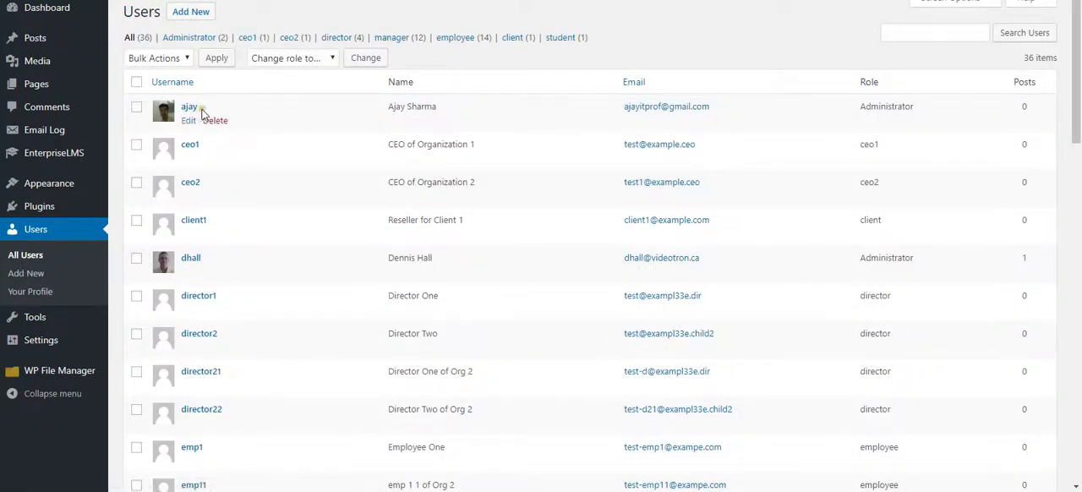
{"action": "scroll", "coordinate": [258, 183], "scroll_direction": "down", "scroll_amount": 12}
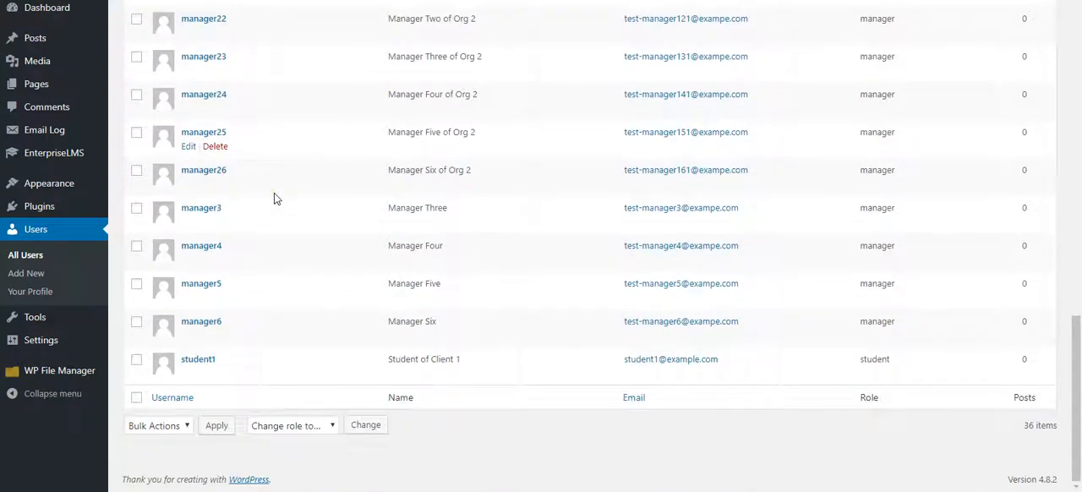
{"action": "scroll", "coordinate": [274, 193], "scroll_direction": "up", "scroll_amount": 10}
{"action": "scroll", "coordinate": [274, 198], "scroll_direction": "up", "scroll_amount": 2}
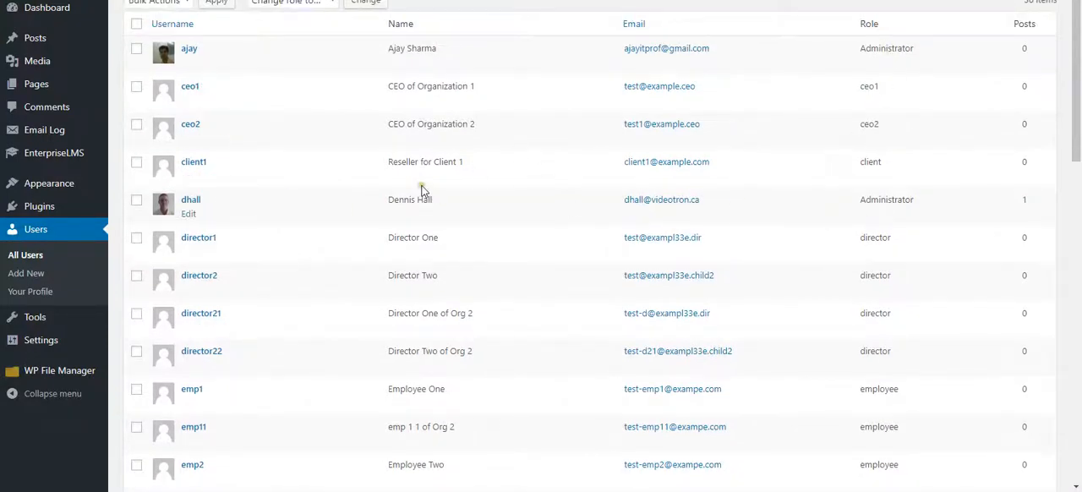
{"action": "scroll", "coordinate": [261, 138], "scroll_direction": "up", "scroll_amount": 1}
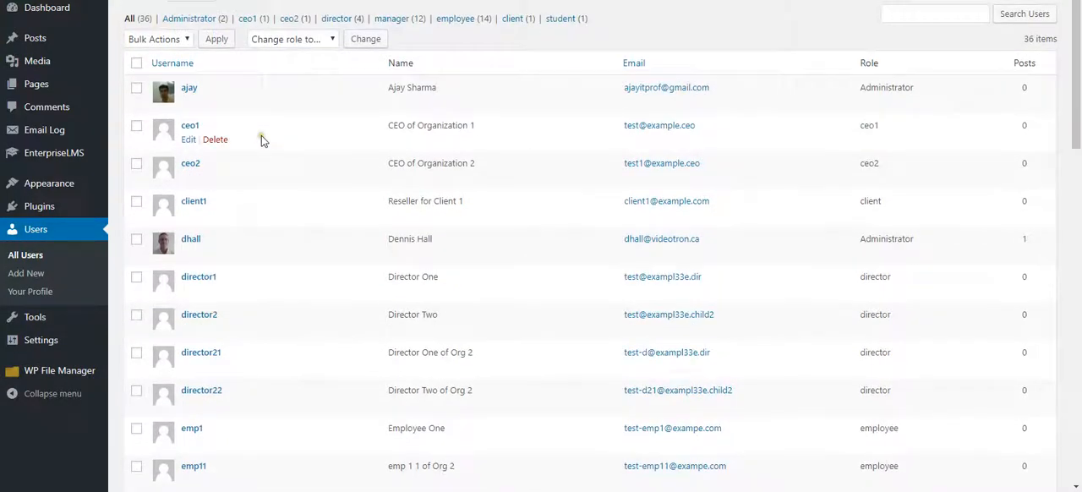
{"action": "scroll", "coordinate": [261, 137], "scroll_direction": "down", "scroll_amount": 3}
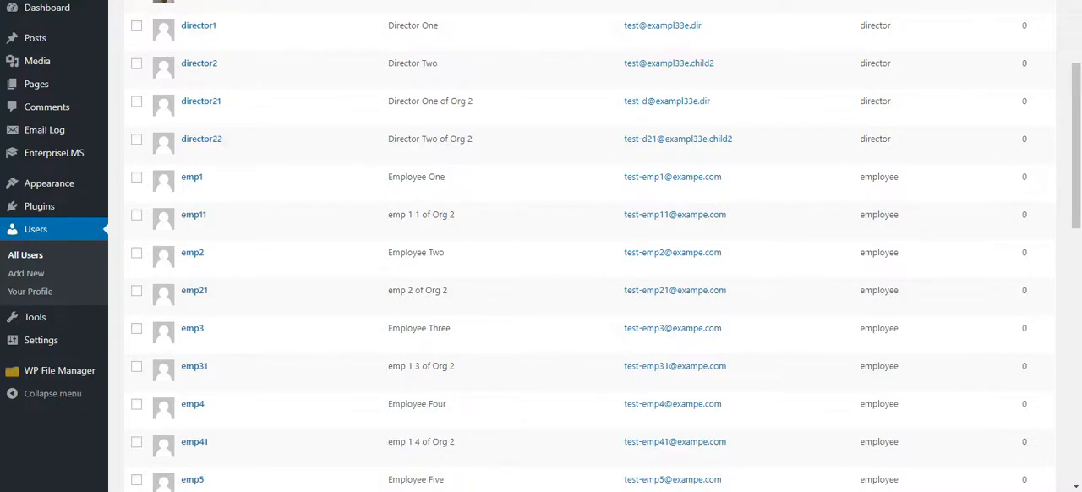
- Log out of the administrator account and log in as ceo1 with the account password
{"action": "mouse_move", "coordinate": [969, 17]}
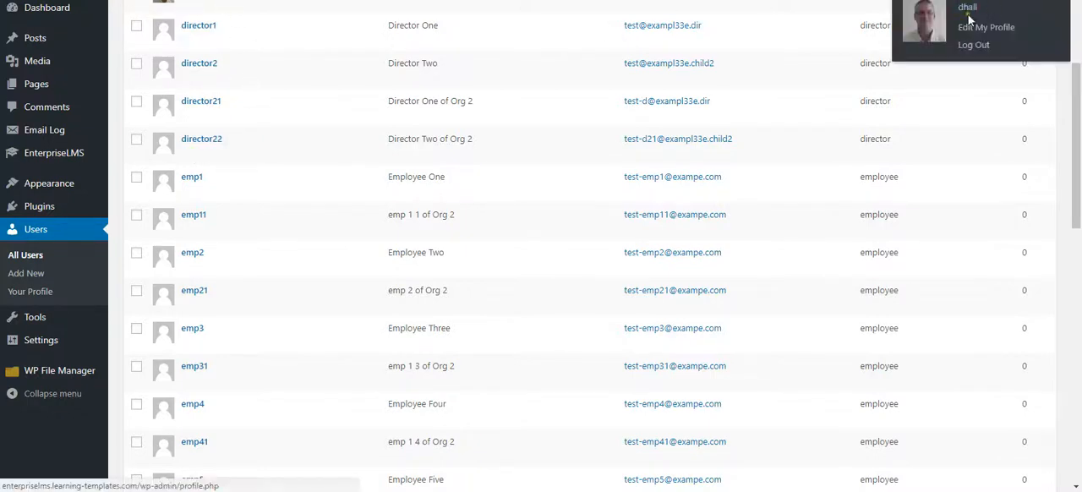
{"action": "left_click", "coordinate": [973, 46]}
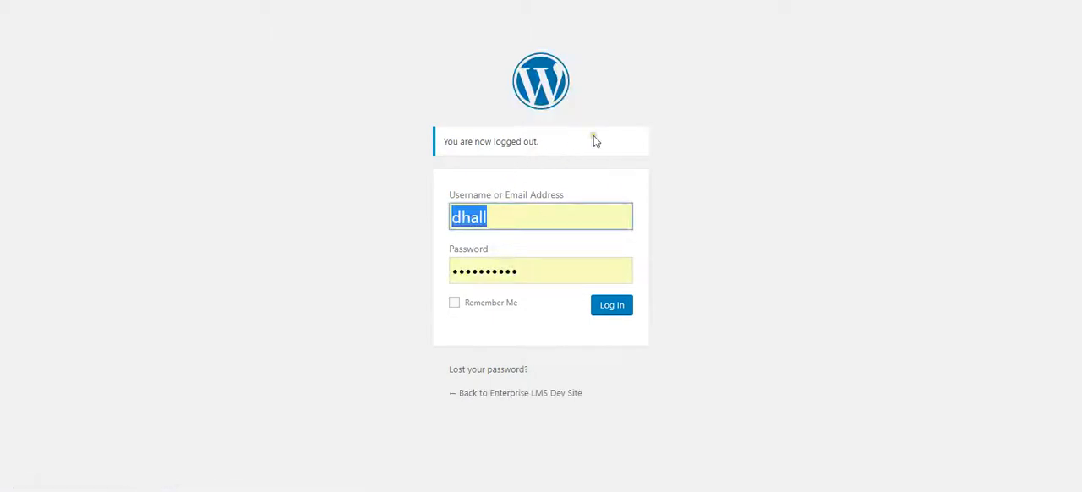
{"action": "type", "text": "ceo1"}
{"action": "key", "text": "Tab"}
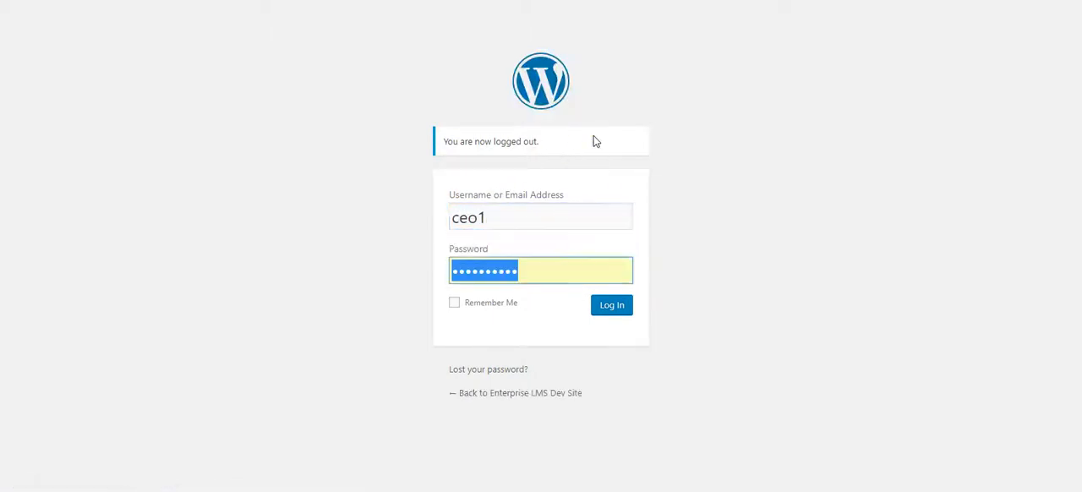
{"action": "left_click", "coordinate": [612, 306]}
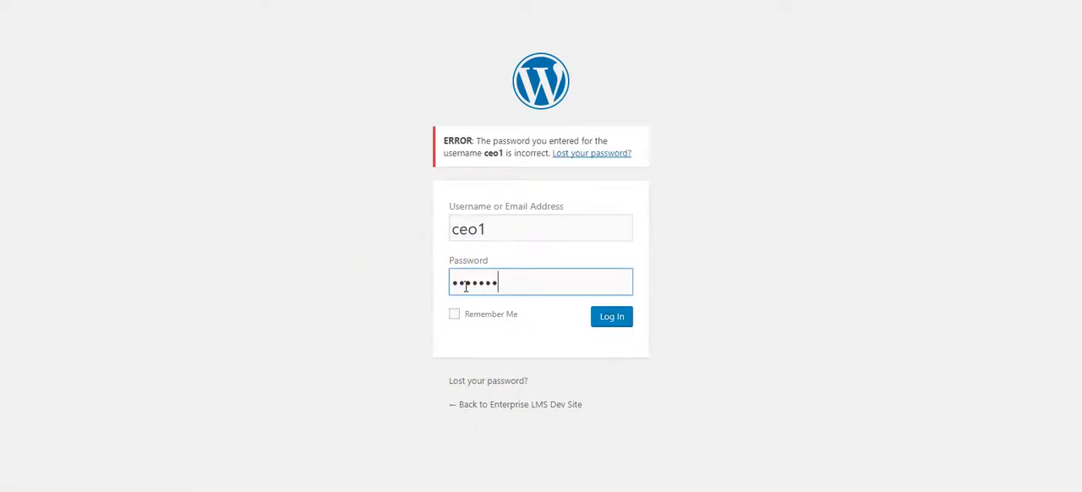
{"action": "left_click", "coordinate": [613, 320]}
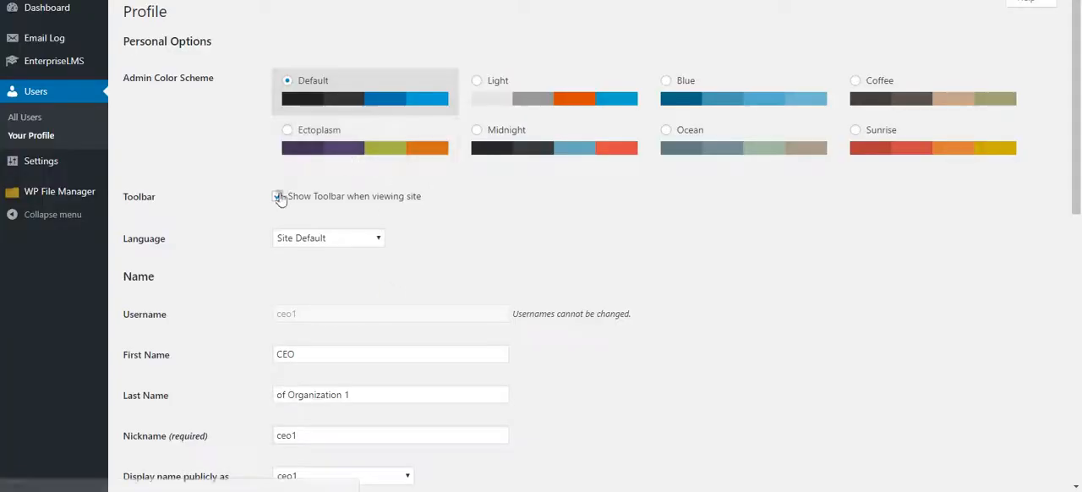
- Open the EnterpriseLMS organizational chart as ceo1 and examine the hierarchy under CEO of Organization 1
{"action": "mouse_move", "coordinate": [38, 64]}
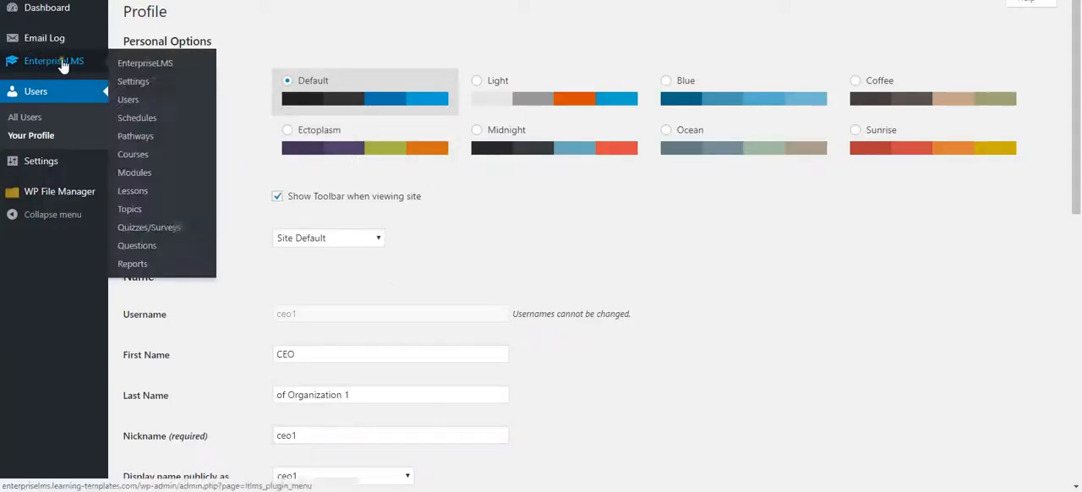
{"action": "left_click", "coordinate": [131, 101]}
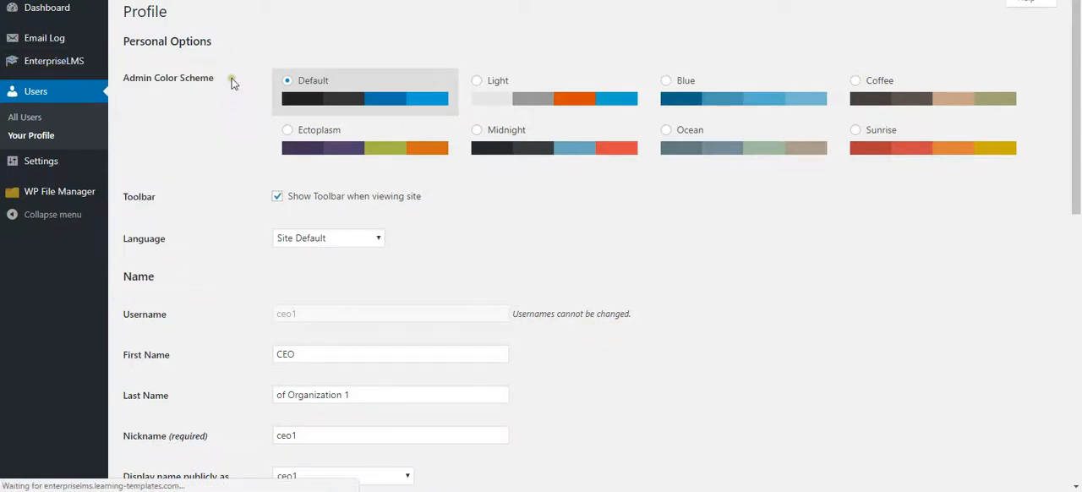
{"action": "left_click", "coordinate": [291, 42]}
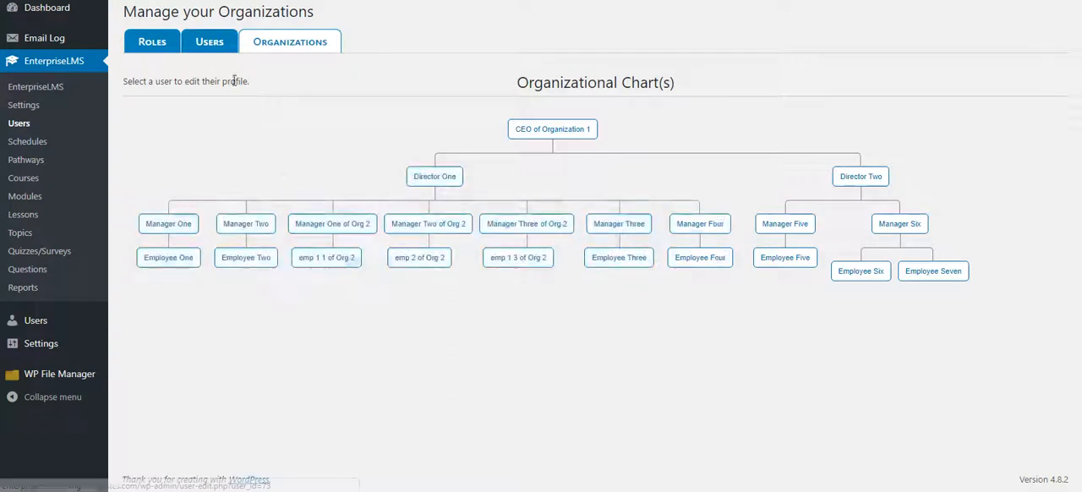
- Clear Can Manage Subordinates for the student and employee roles on the Role Management page and save the capabilities
{"action": "left_click", "coordinate": [192, 50]}
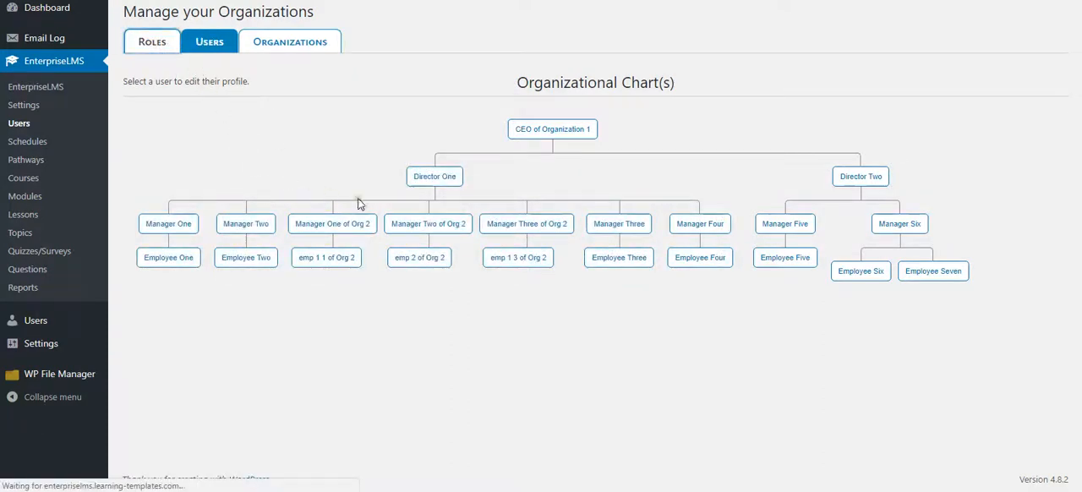
{"action": "scroll", "coordinate": [483, 302], "scroll_direction": "down", "scroll_amount": 3}
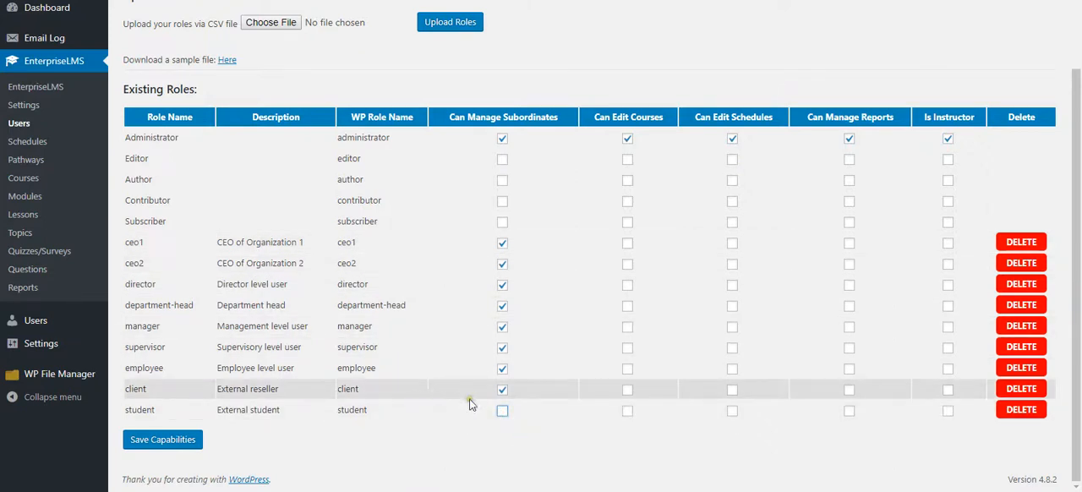
{"action": "left_click", "coordinate": [502, 369]}
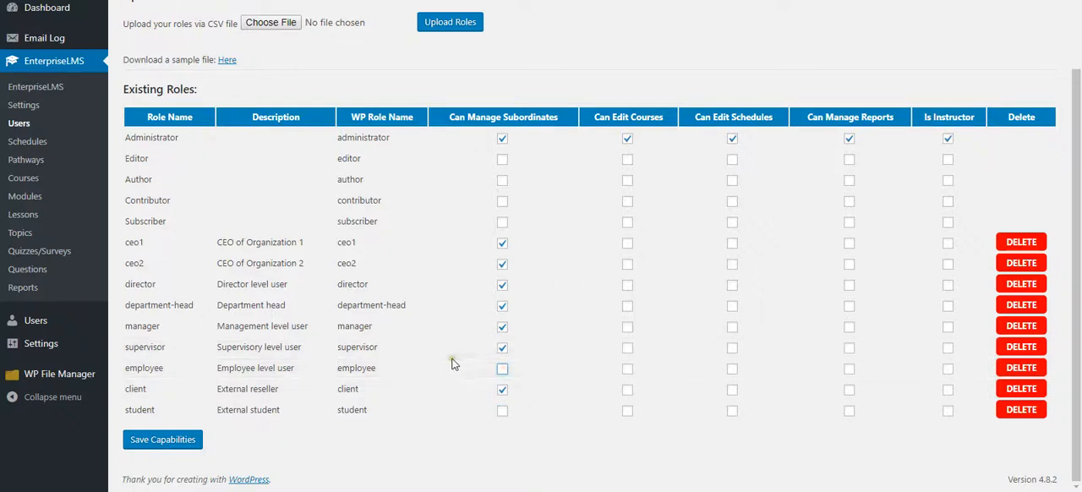
{"action": "left_click", "coordinate": [176, 440]}
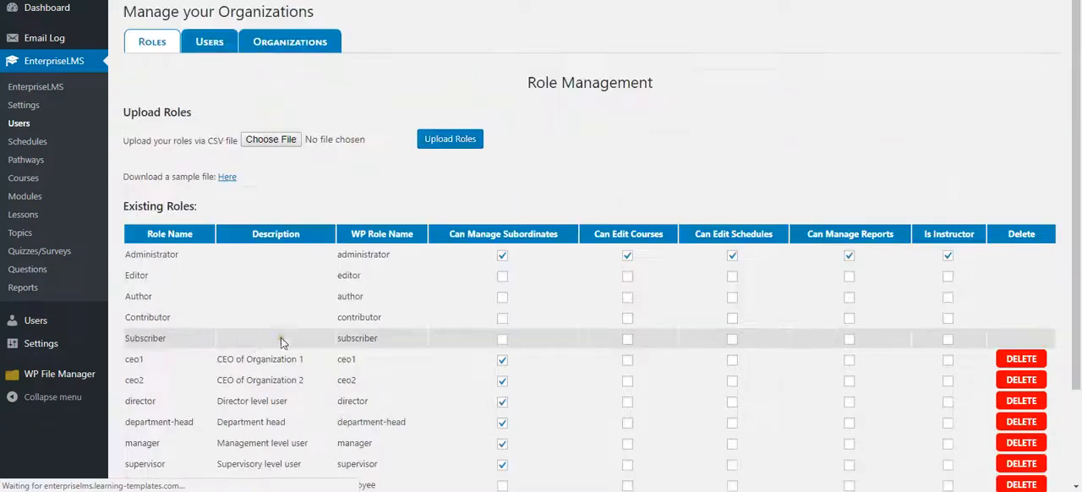
- Enable Can Edit Courses for supervisor and Can Manage Reports for ceo1, ceo2, director, department-head, manager, supervisor and client, and save the capabilities
{"action": "scroll", "coordinate": [398, 372], "scroll_direction": "down", "scroll_amount": 2}
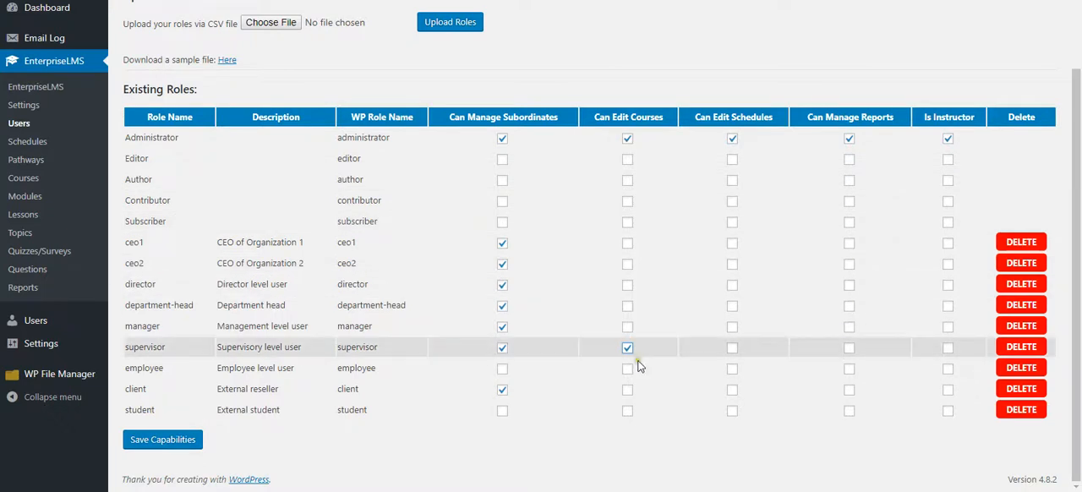
{"action": "left_click", "coordinate": [850, 245]}
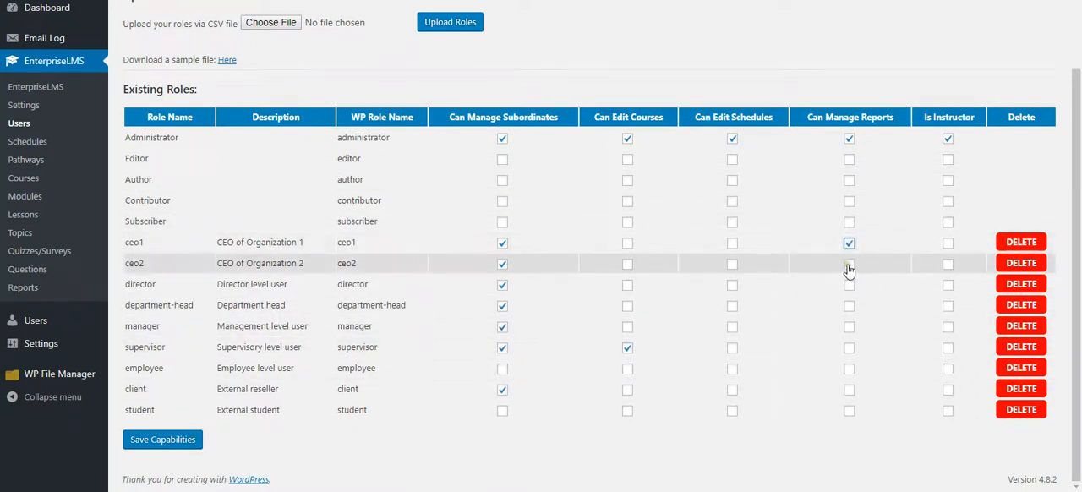
{"action": "left_click", "coordinate": [849, 264]}
{"action": "left_click", "coordinate": [849, 286]}
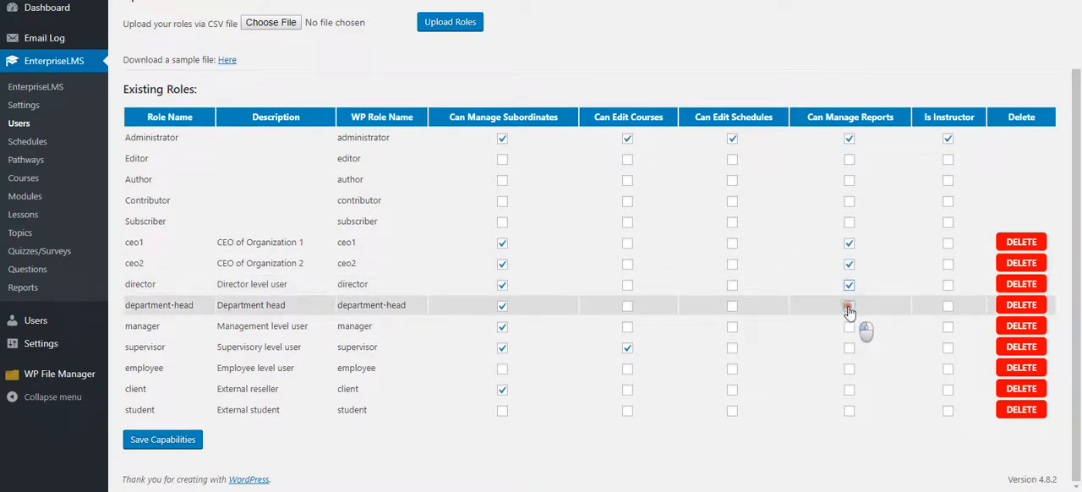
{"action": "left_click", "coordinate": [849, 307]}
{"action": "left_click", "coordinate": [850, 328]}
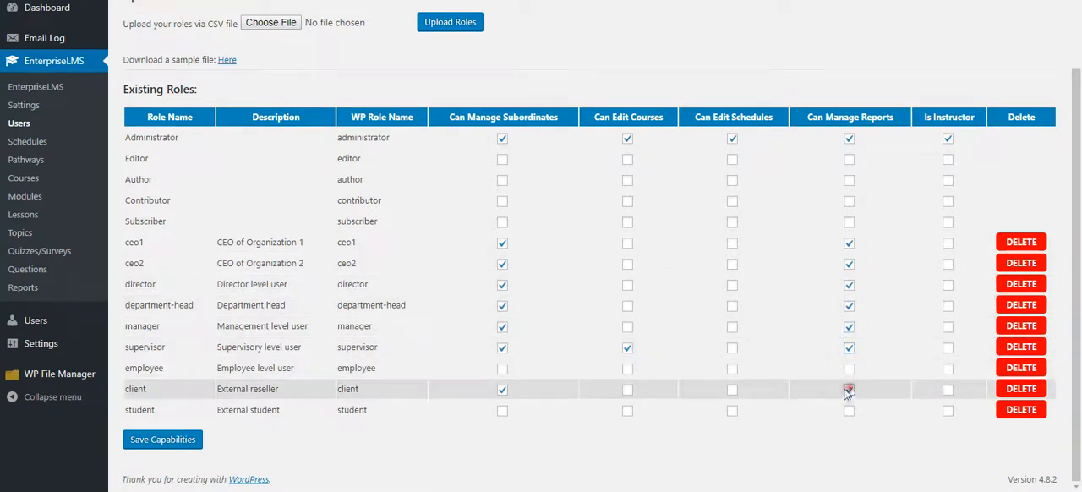
{"action": "left_click", "coordinate": [848, 391]}
{"action": "left_click", "coordinate": [179, 442]}
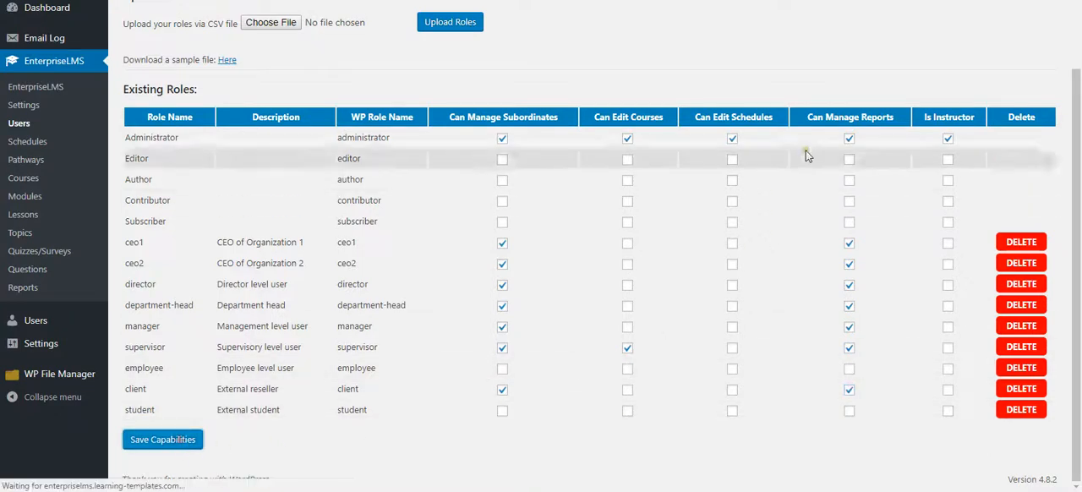
{"action": "scroll", "coordinate": [820, 315], "scroll_direction": "down", "scroll_amount": 1}
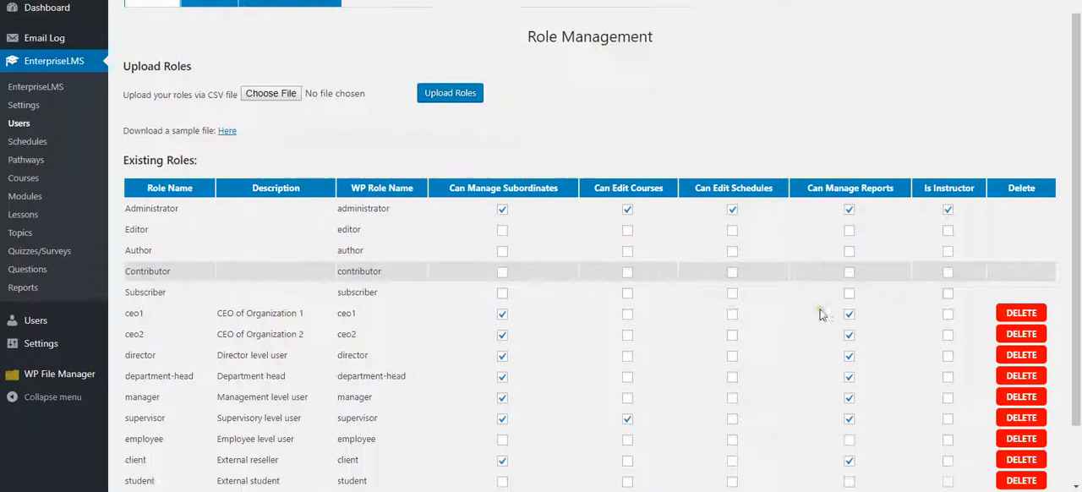
{"action": "scroll", "coordinate": [820, 314], "scroll_direction": "down", "scroll_amount": 2}
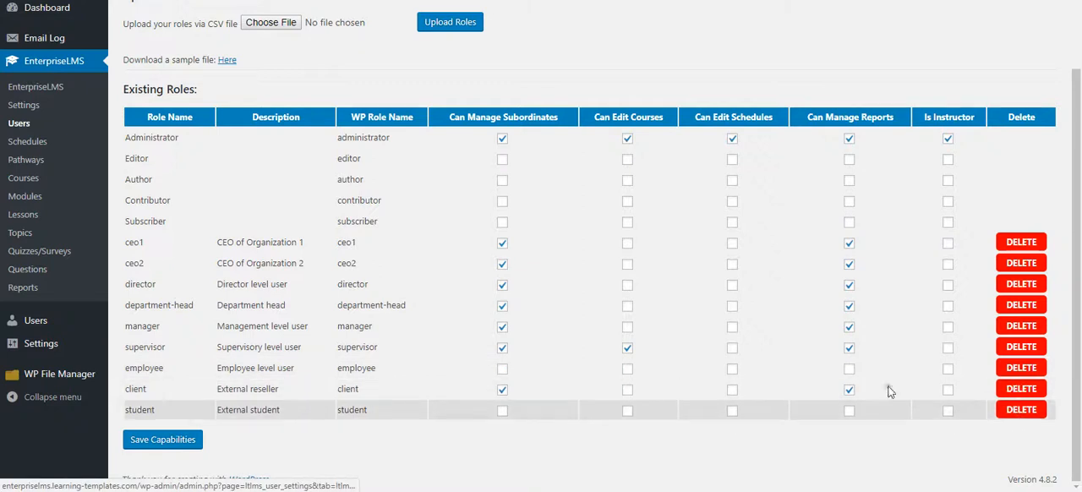
- Open the organizational chart for CEO of Organization 1 and examine its hierarchy
{"action": "scroll", "coordinate": [490, 254], "scroll_direction": "up", "scroll_amount": 1}
{"action": "scroll", "coordinate": [477, 249], "scroll_direction": "up", "scroll_amount": 1}
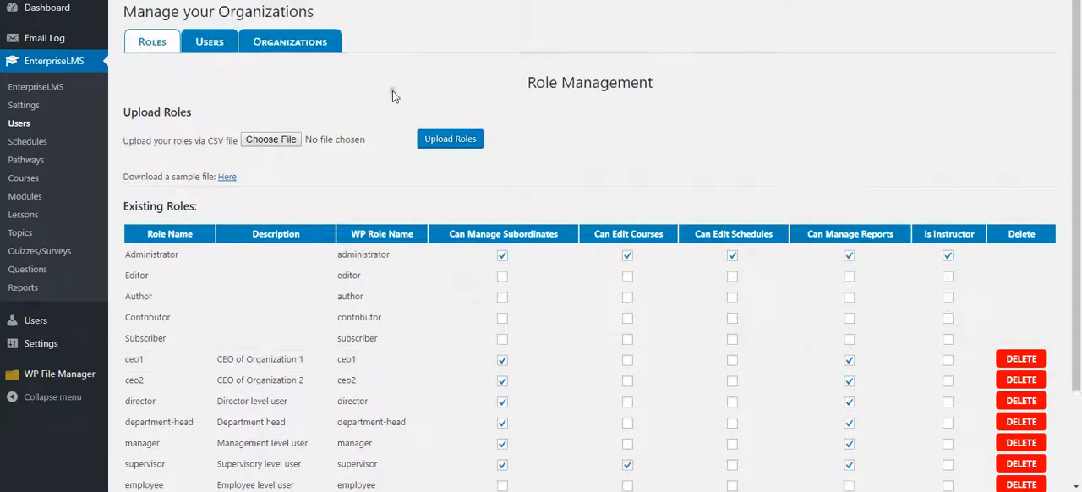
{"action": "left_click", "coordinate": [294, 44]}
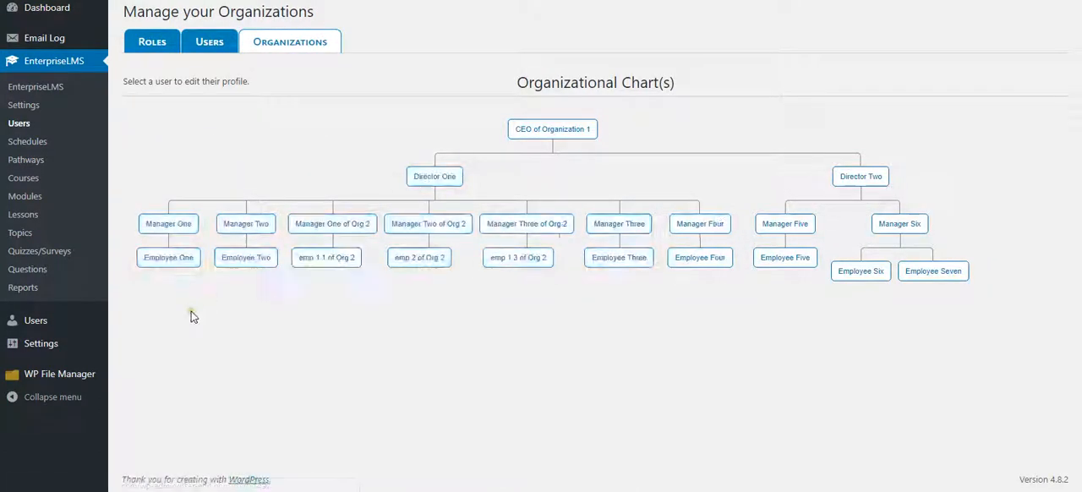
- Open the WordPress user list as ceo1 and examine the listed users and their roles
{"action": "mouse_move", "coordinate": [39, 323]}
{"action": "left_click", "coordinate": [138, 324]}
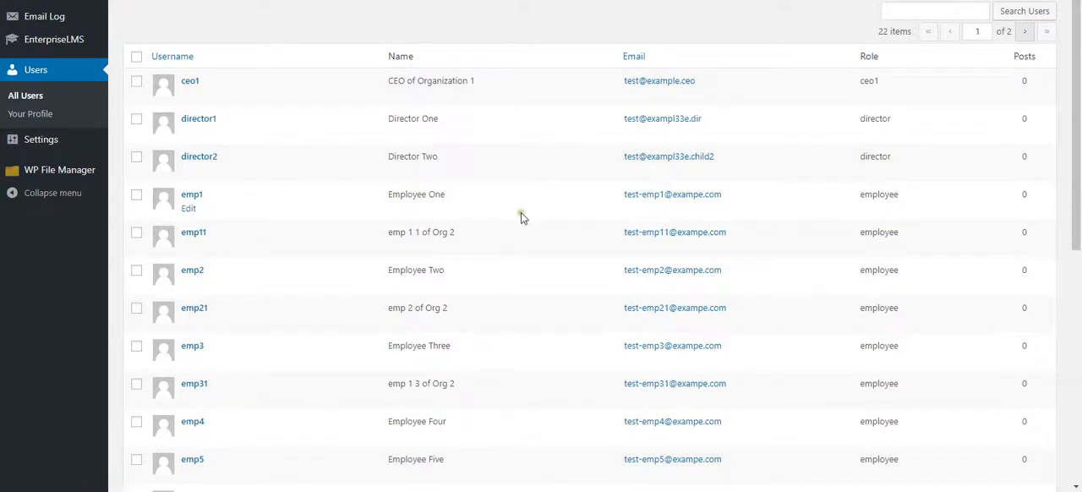
{"action": "scroll", "coordinate": [521, 217], "scroll_direction": "down", "scroll_amount": 3}
{"action": "scroll", "coordinate": [521, 213], "scroll_direction": "down", "scroll_amount": 2}
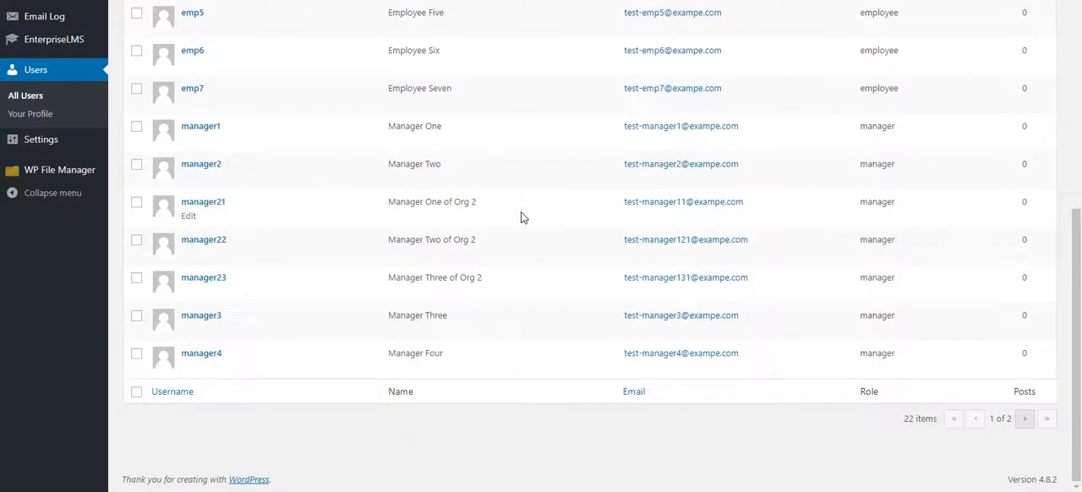
{"action": "scroll", "coordinate": [520, 213], "scroll_direction": "up", "scroll_amount": 4}
{"action": "scroll", "coordinate": [521, 217], "scroll_direction": "up", "scroll_amount": 2}
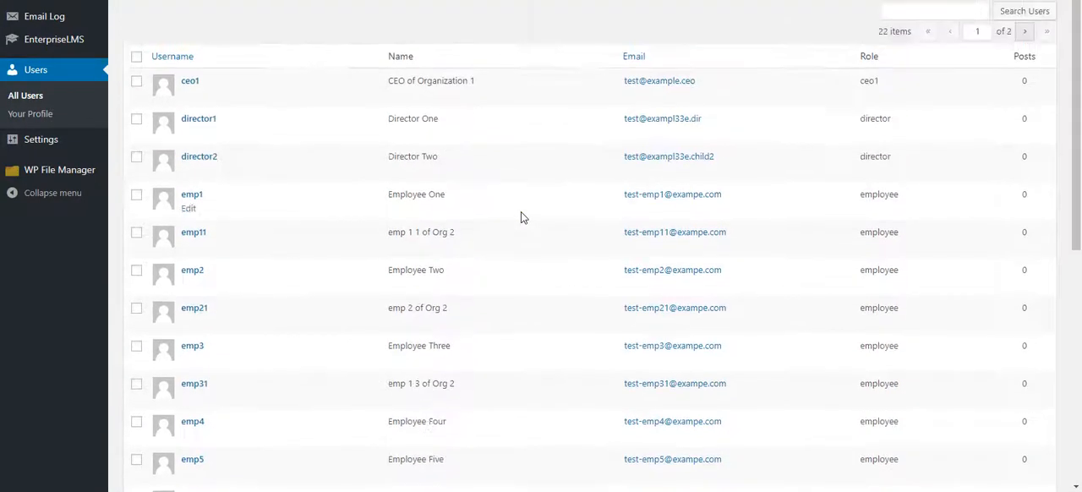
- Log out of the ceo1 account and log in as client1
{"action": "mouse_move", "coordinate": [1002, 4]}
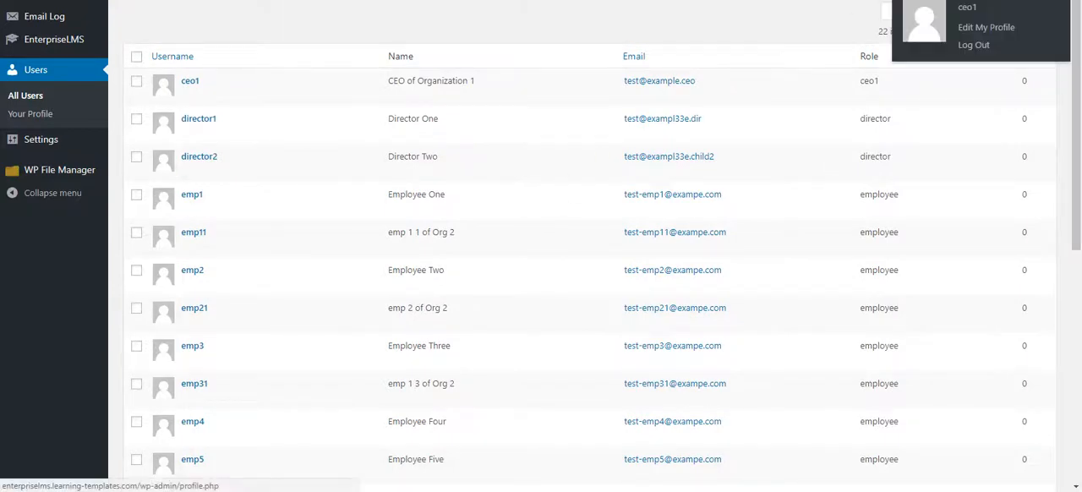
{"action": "left_click", "coordinate": [959, 49]}
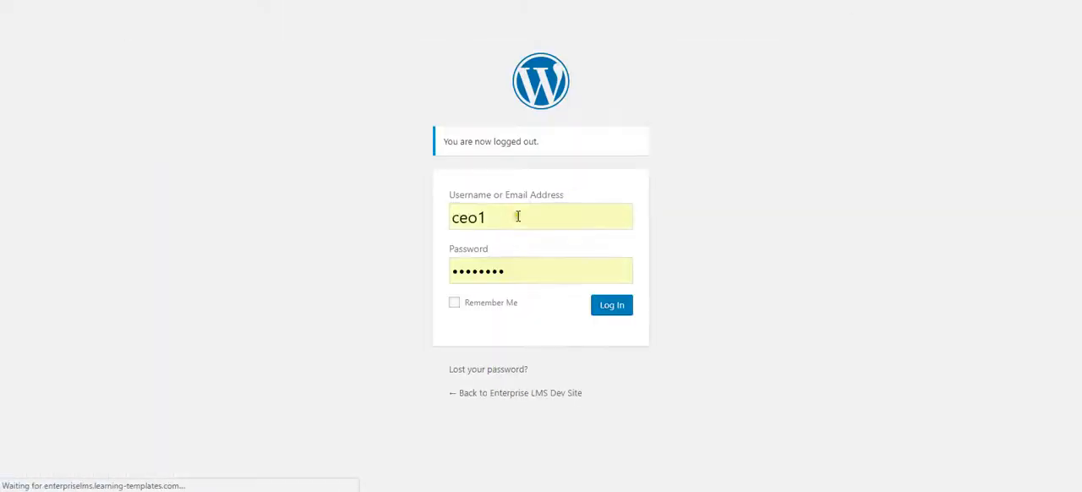
{"action": "type", "text": "client"}
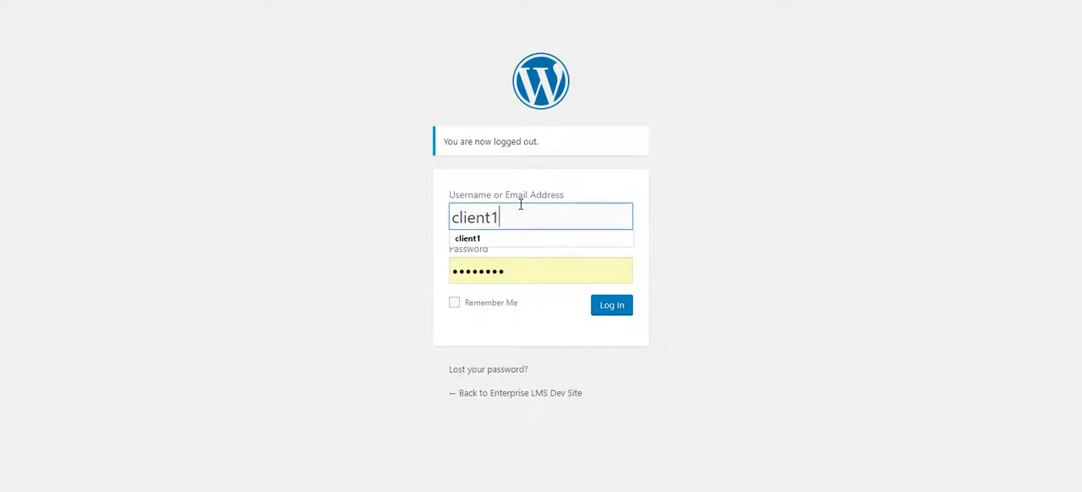
{"action": "key", "text": "Tab"}
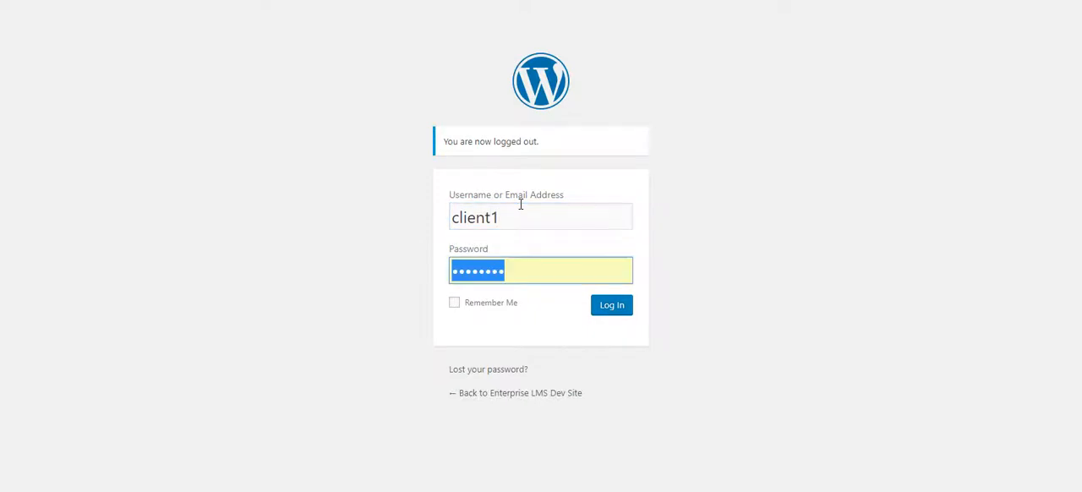
{"action": "left_click", "coordinate": [609, 306]}
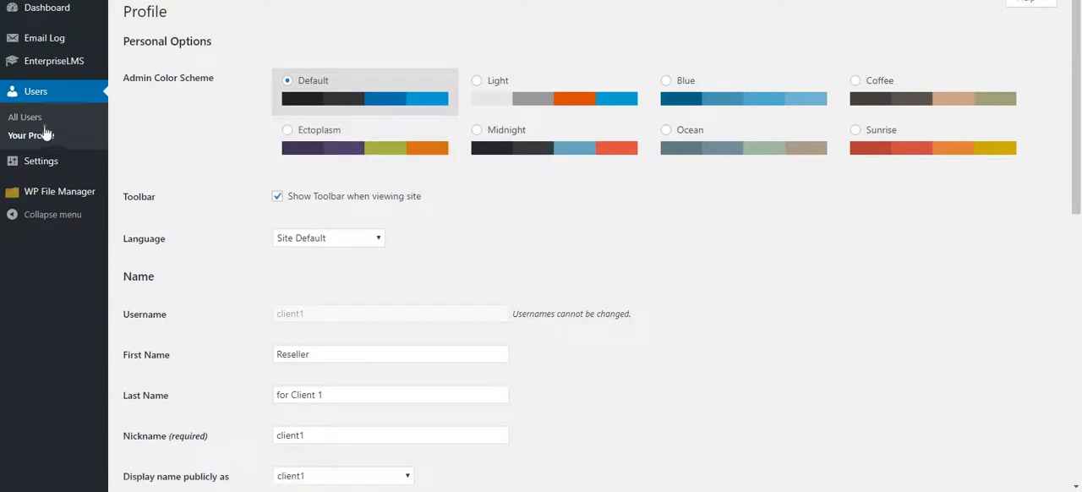
- Open the EnterpriseLMS organizational chart as client1 and view the user profile of Student of Client 1
{"action": "mouse_move", "coordinate": [61, 74]}
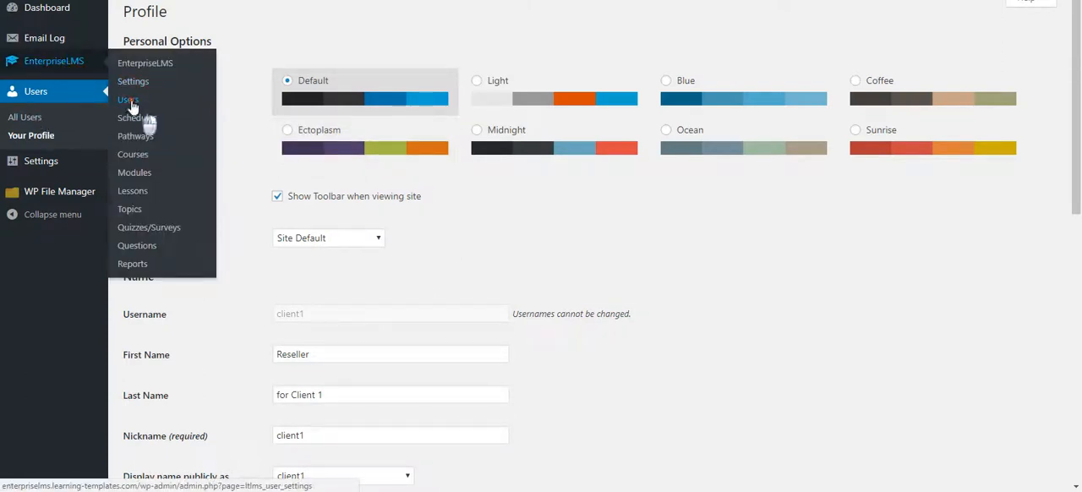
{"action": "left_click", "coordinate": [191, 103]}
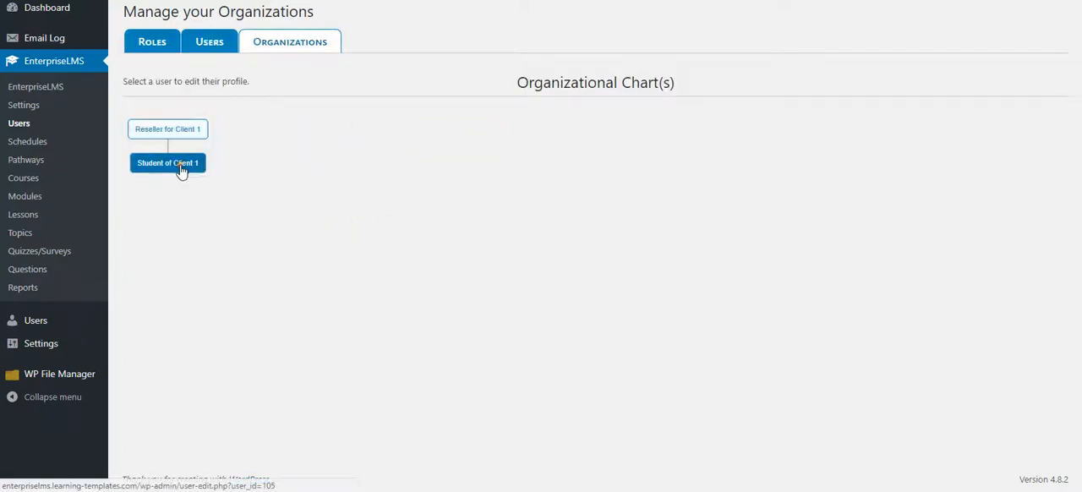
{"action": "left_click", "coordinate": [181, 169]}
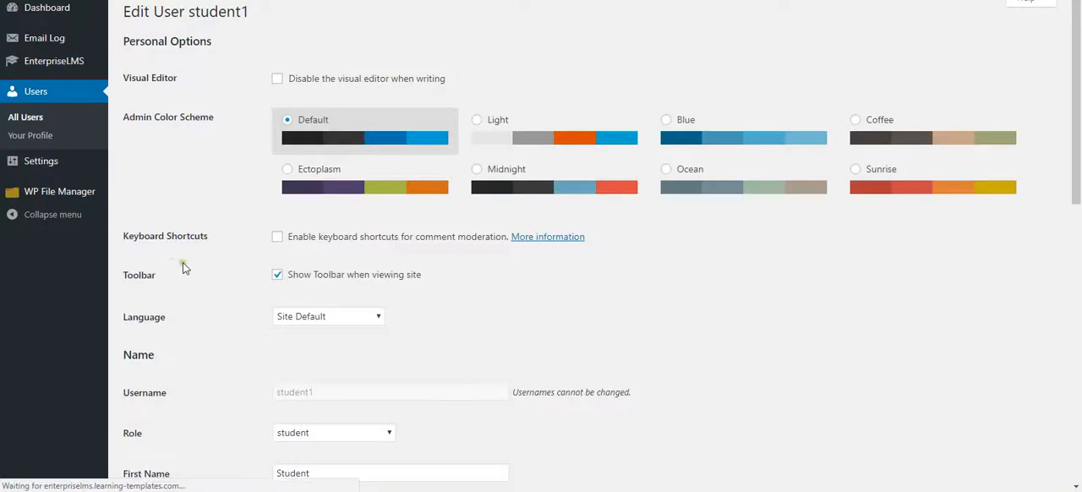
{"action": "scroll", "coordinate": [203, 247], "scroll_direction": "down", "scroll_amount": 5}
{"action": "scroll", "coordinate": [208, 246], "scroll_direction": "up", "scroll_amount": 5}
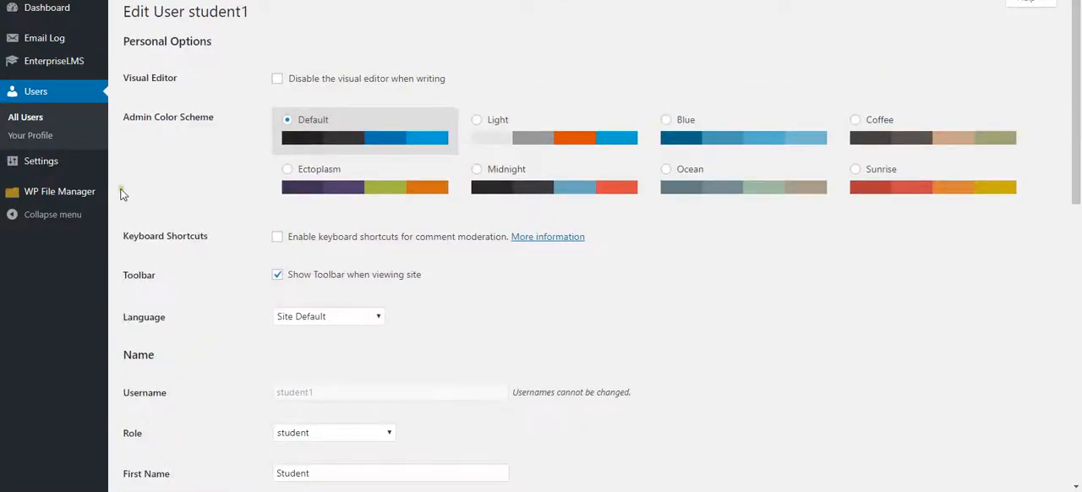
- Show the WordPress user list as client1 and check which users are accessible
{"action": "mouse_move", "coordinate": [42, 163]}
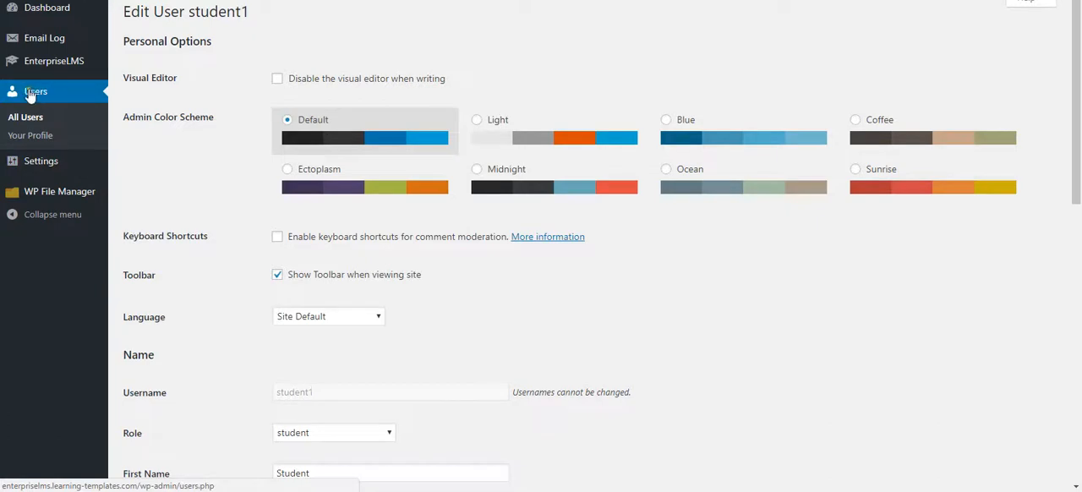
{"action": "mouse_move", "coordinate": [32, 67]}
{"action": "left_click", "coordinate": [29, 95]}
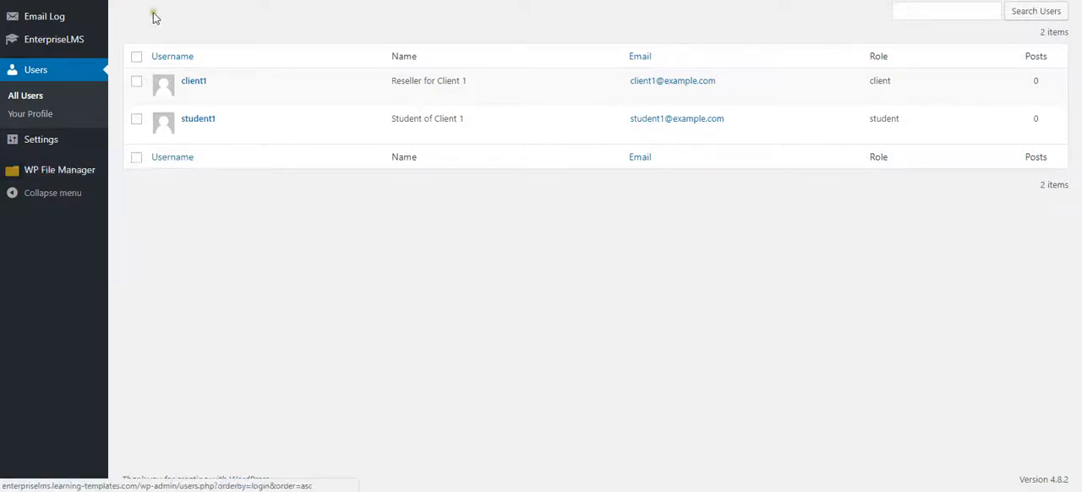
- Log out of the client1 account and log in with the administrator's username and account password
{"action": "mouse_move", "coordinate": [997, 1]}
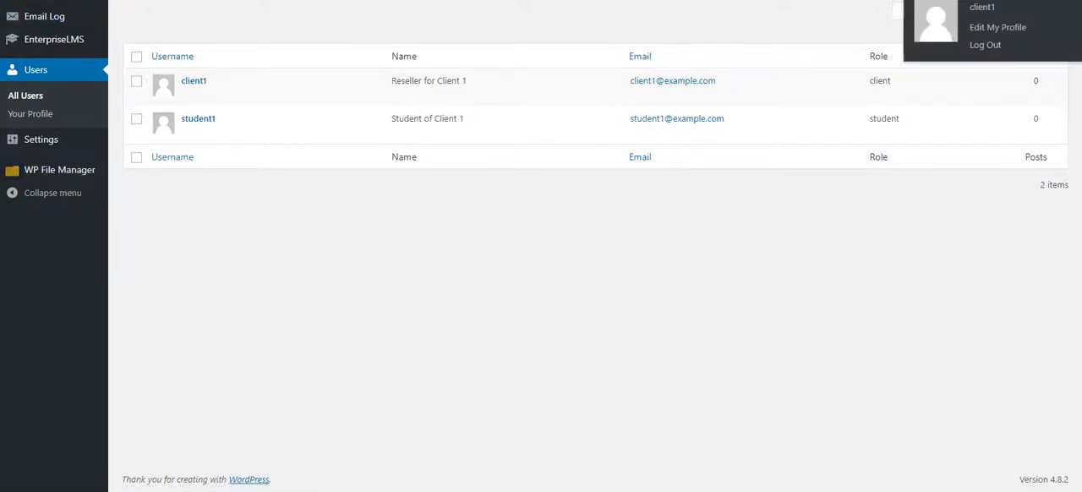
{"action": "left_click", "coordinate": [985, 46]}
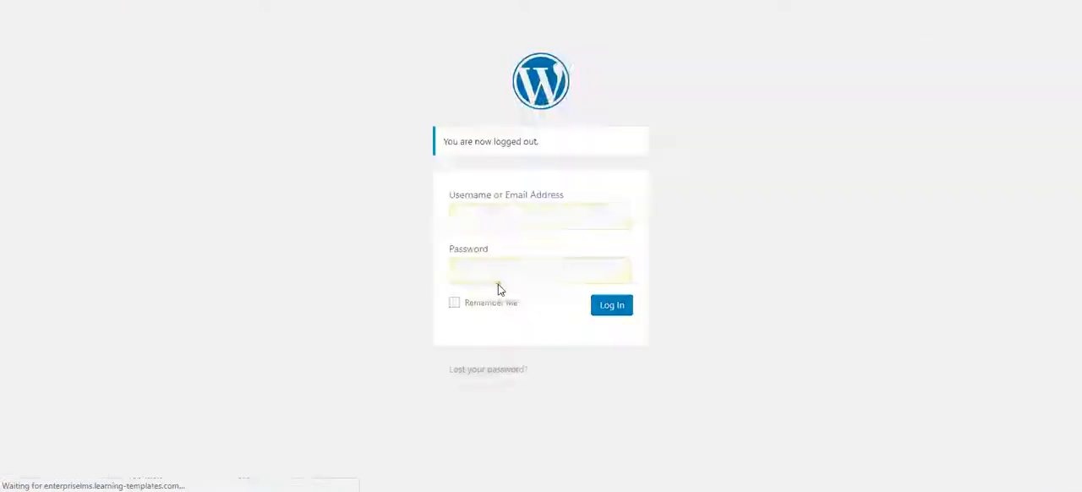
{"action": "type", "text": "dhal"}
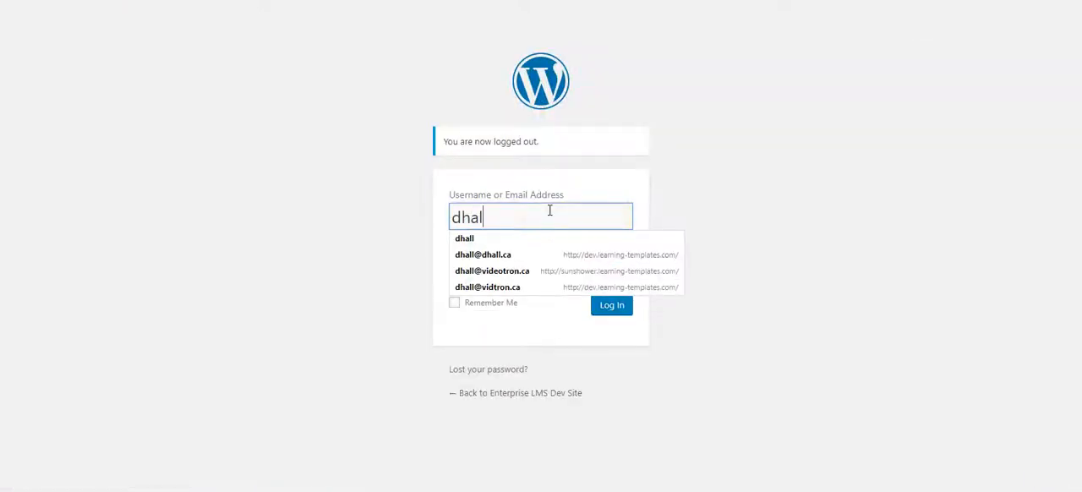
{"action": "type", "text": "l"}
{"action": "key", "text": "Tab"}
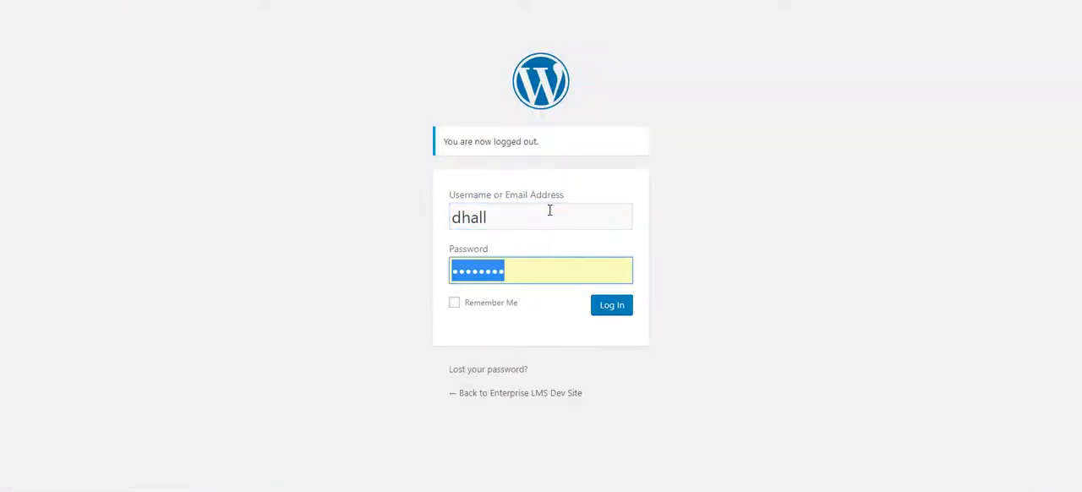
{"action": "type", "text": "••"}
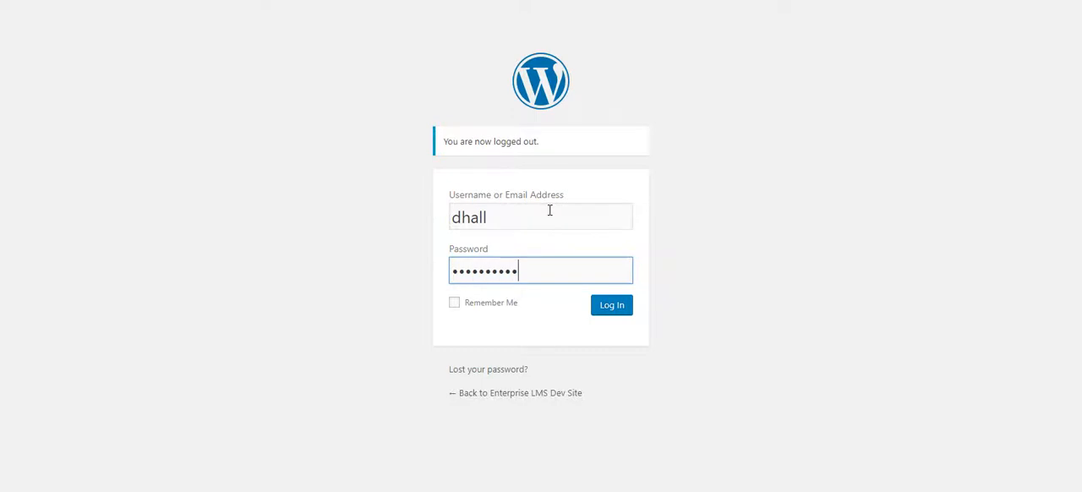
{"action": "left_click", "coordinate": [605, 313]}
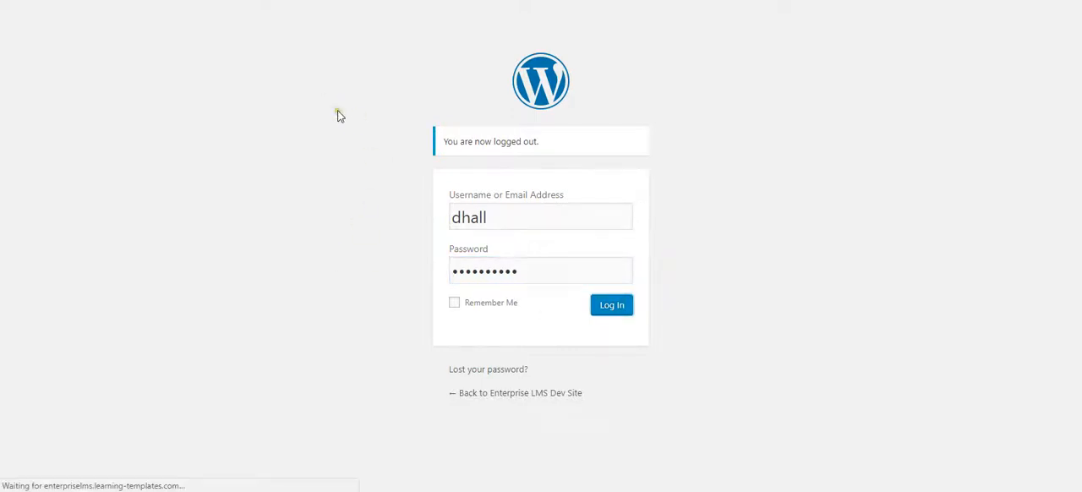
- Open the EnterpriseLMS user management page from the administrator account
{"action": "mouse_move", "coordinate": [67, 208]}
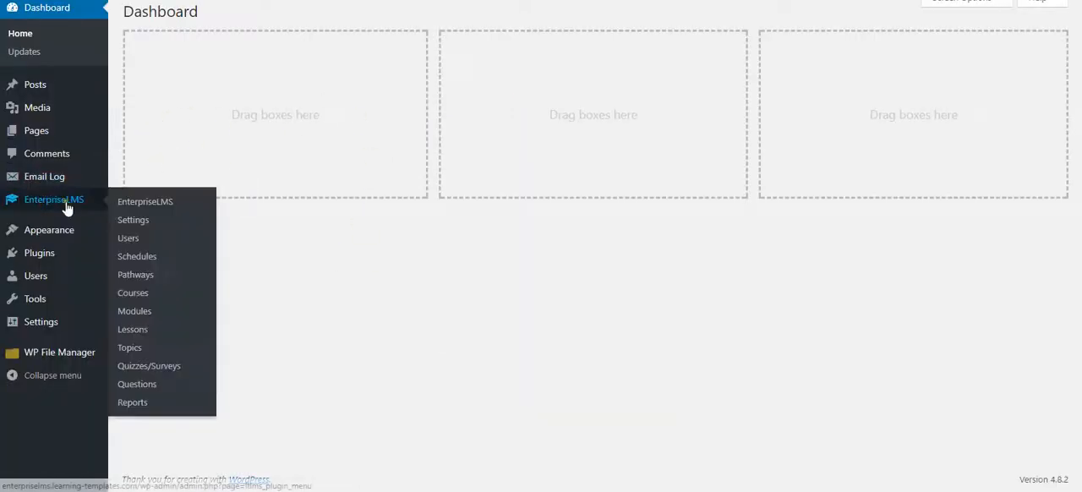
{"action": "left_click", "coordinate": [139, 242]}
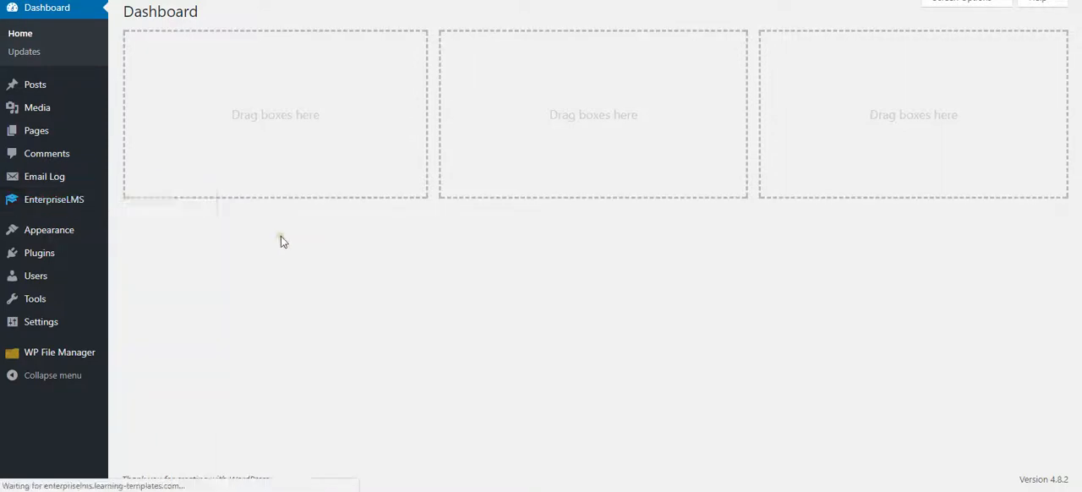